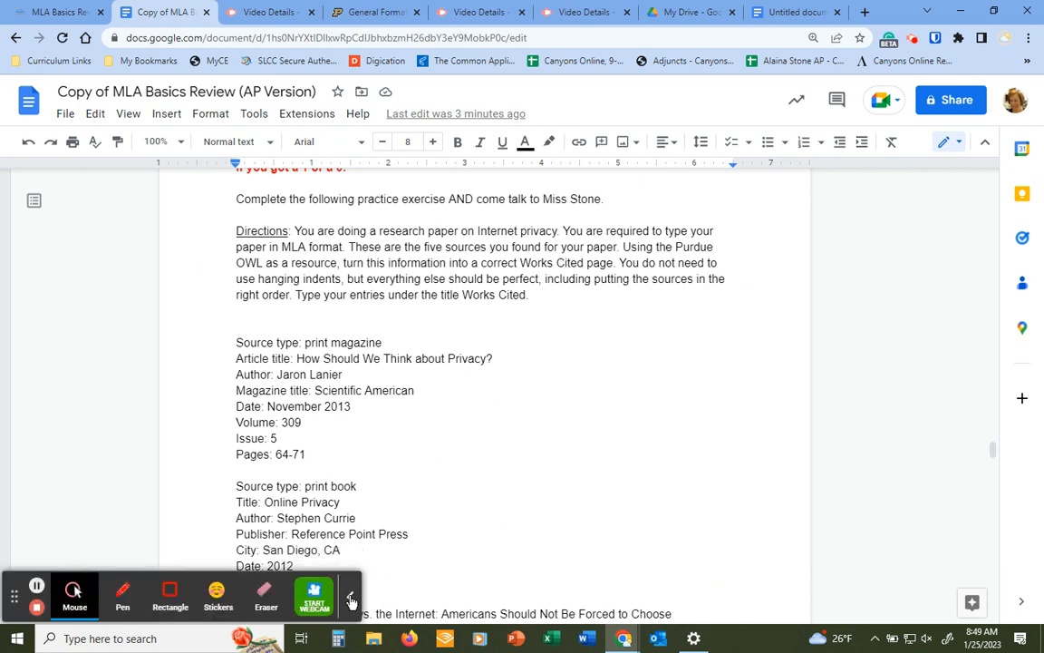
Browse the sidebar links on Purdue OWL's MLA General Format page, briefly rechecking the exercise document
left_click(349, 596)
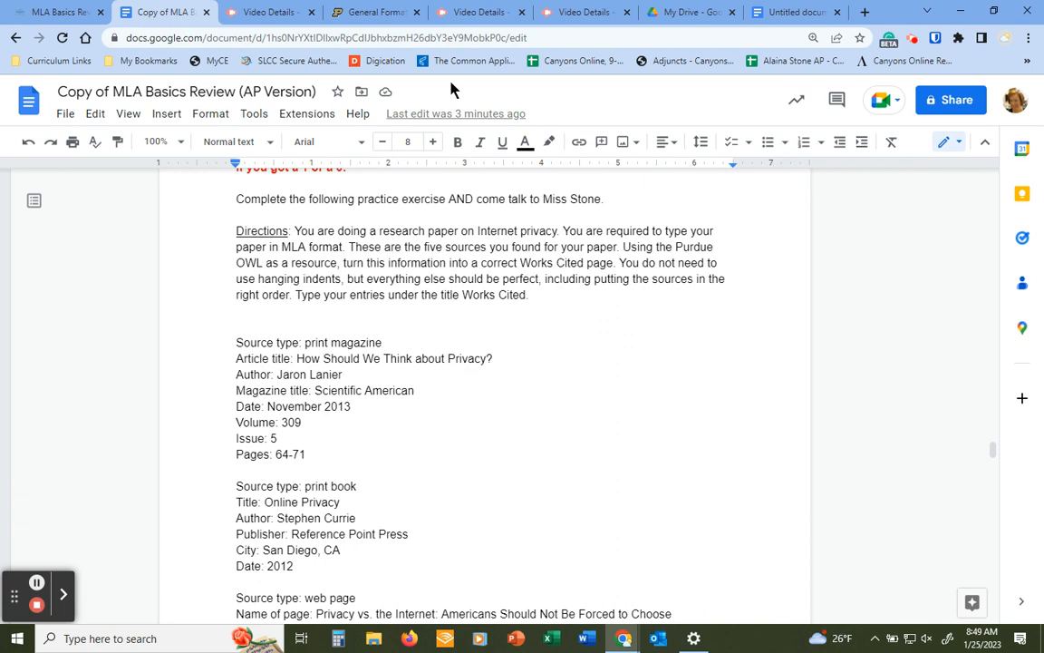
left_click(367, 13)
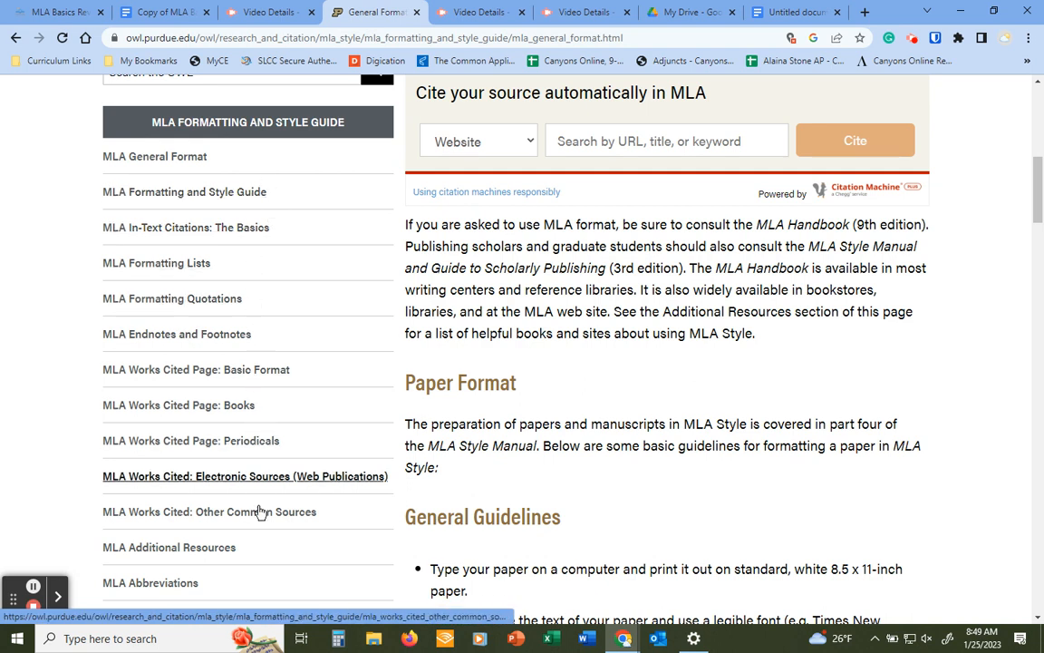
scroll(258, 515, "down", 1)
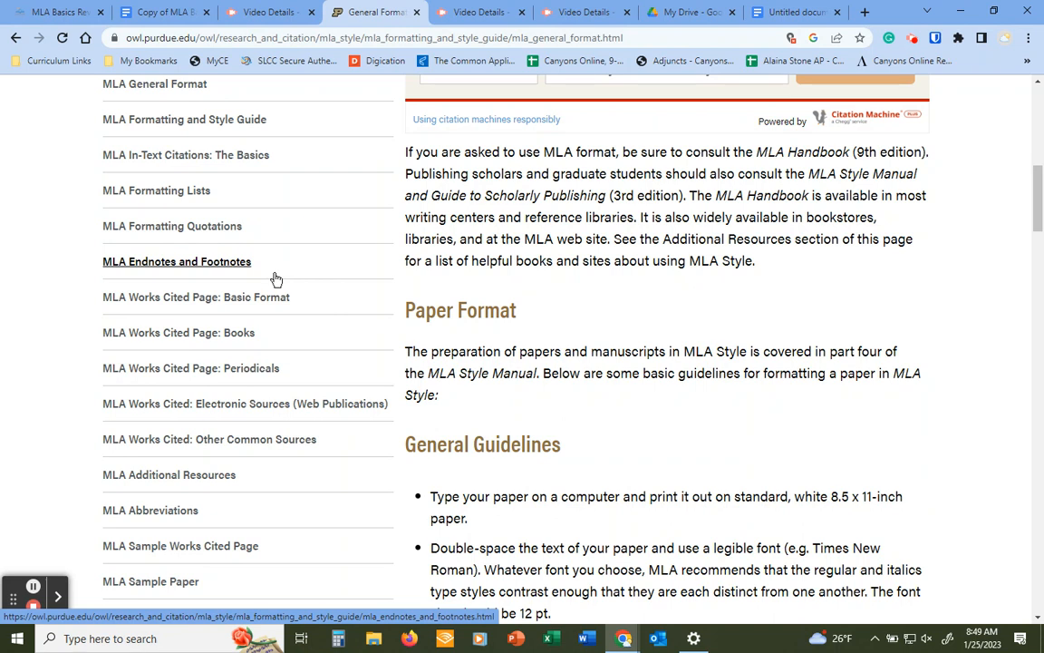
scroll(276, 272, "down", 1)
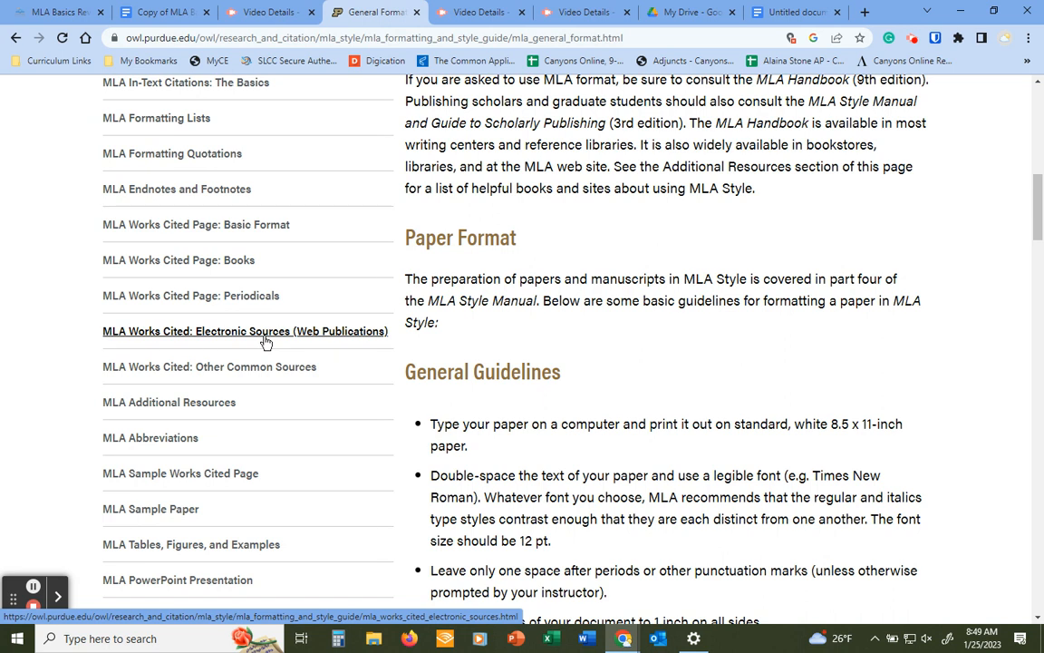
left_click(167, 13)
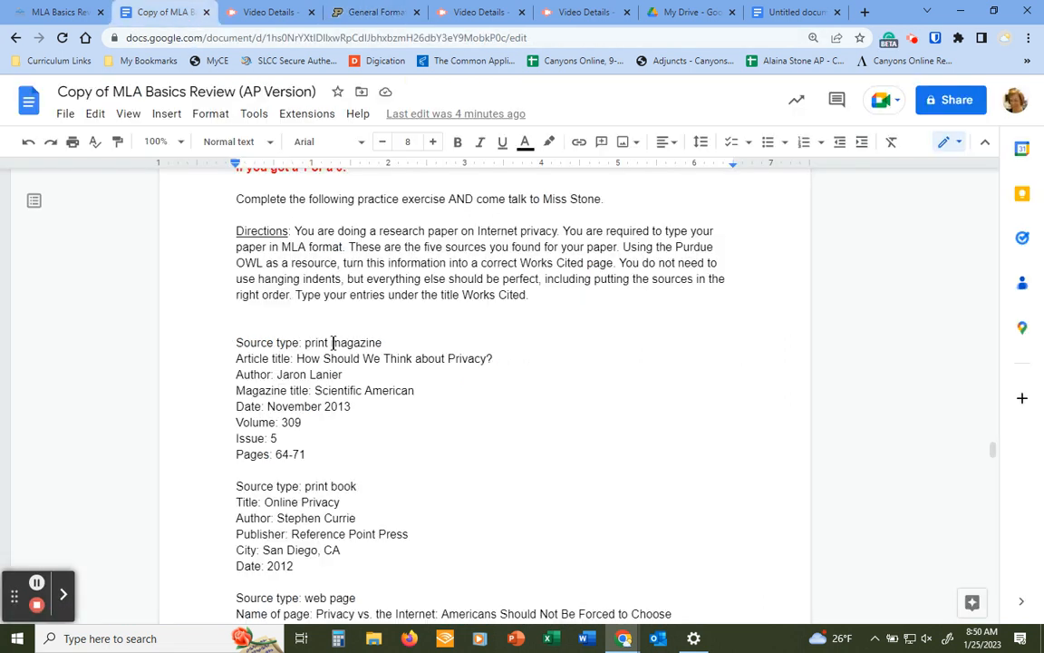
left_click(367, 13)
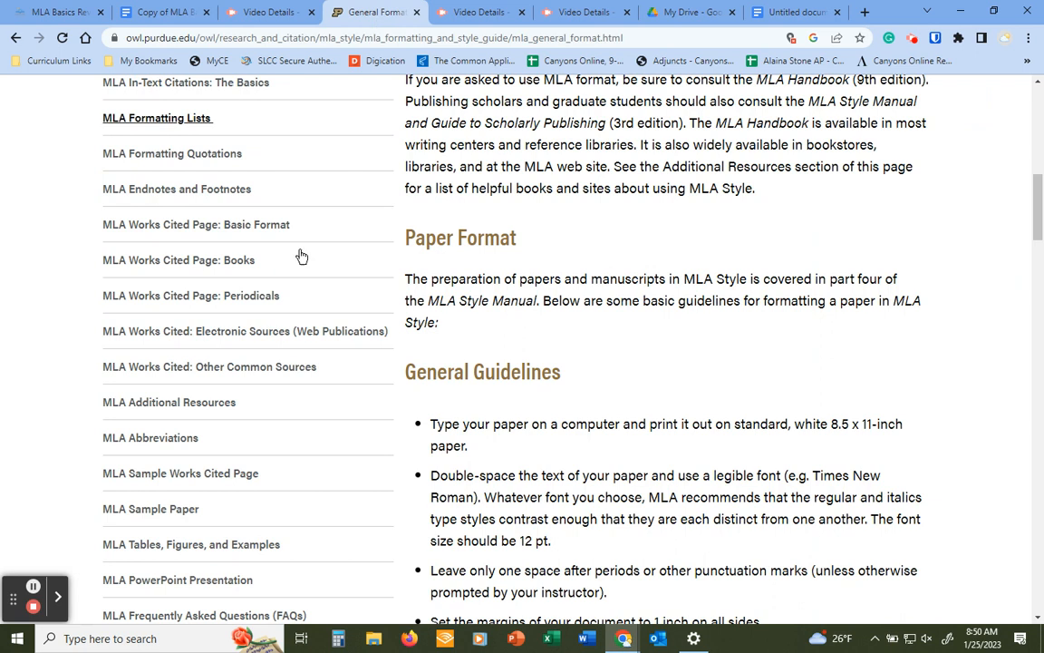
Open the MLA Works Cited Page: Periodicals guide and scroll through its examples
left_click(245, 299)
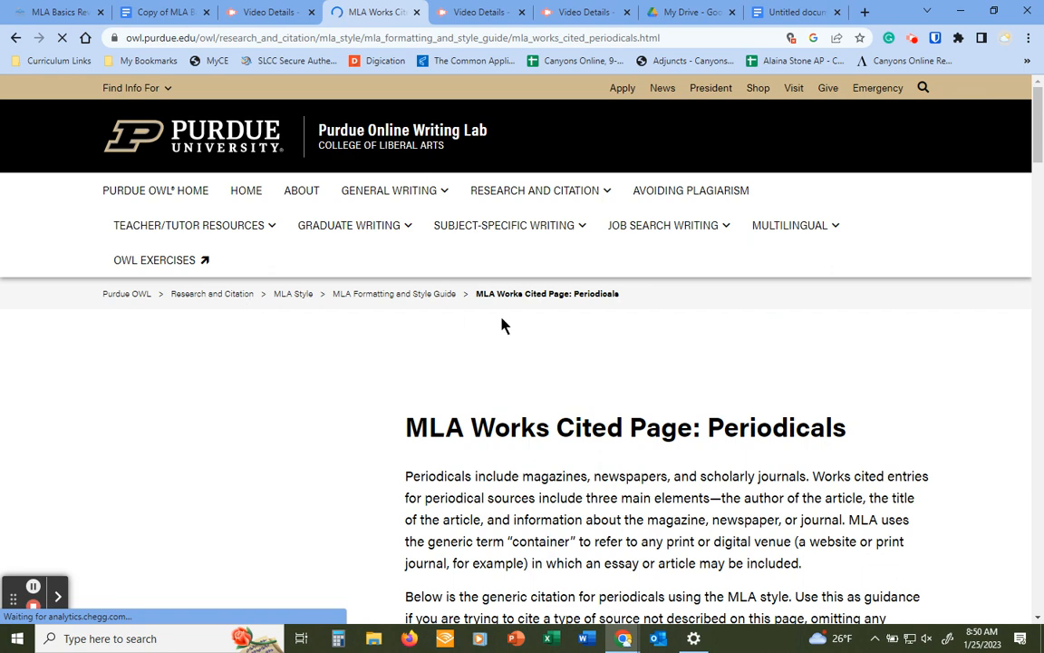
scroll(580, 363, "down", 1)
scroll(581, 362, "down", 5)
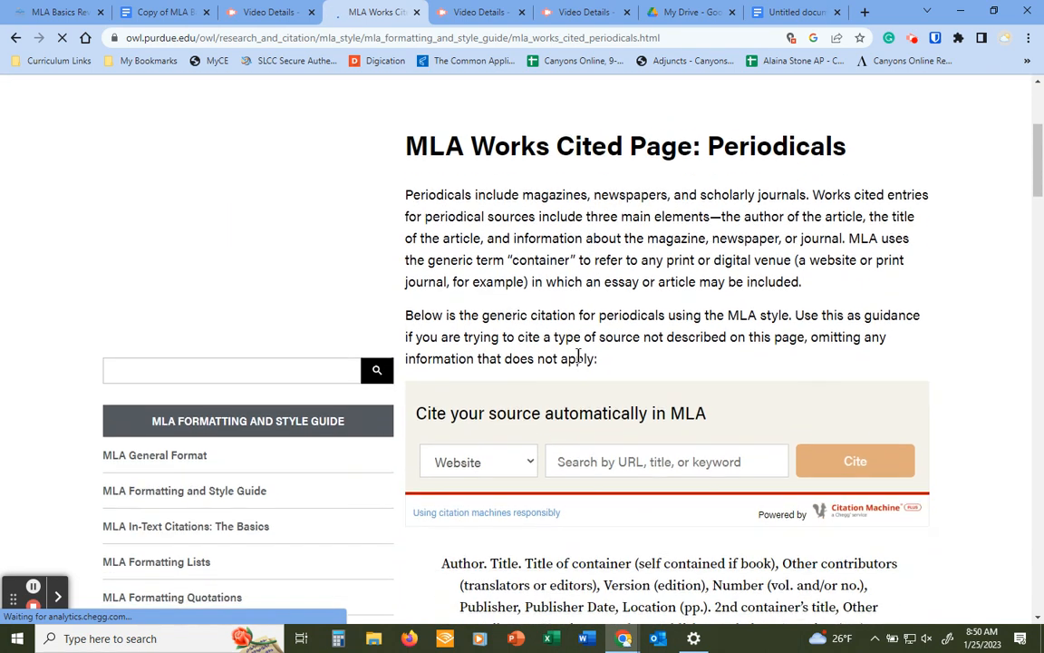
scroll(599, 358, "down", 2)
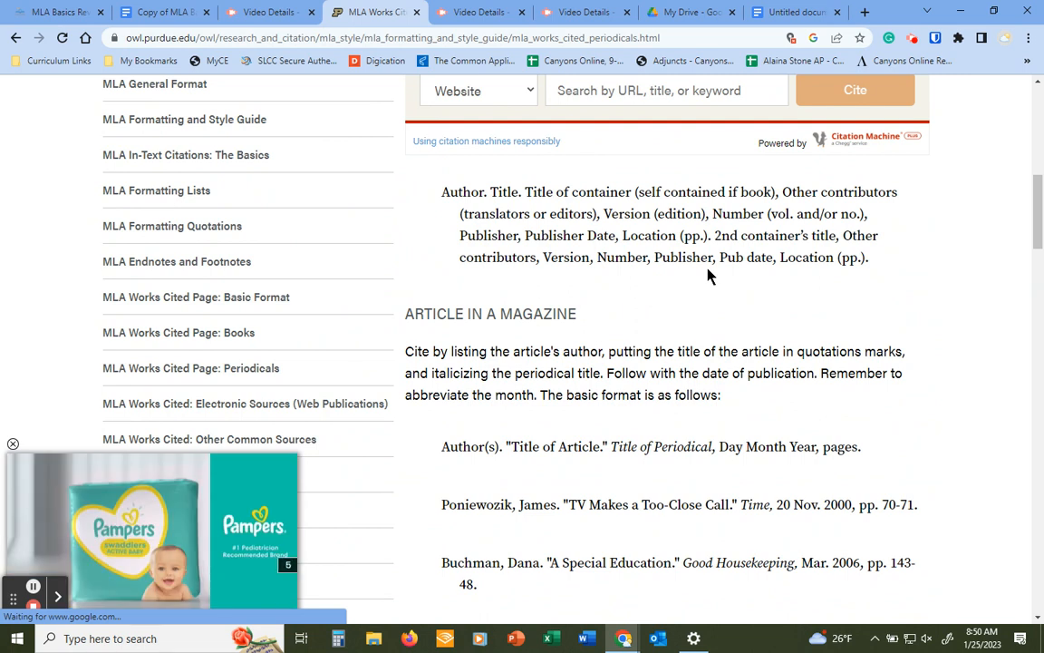
scroll(709, 276, "down", 1)
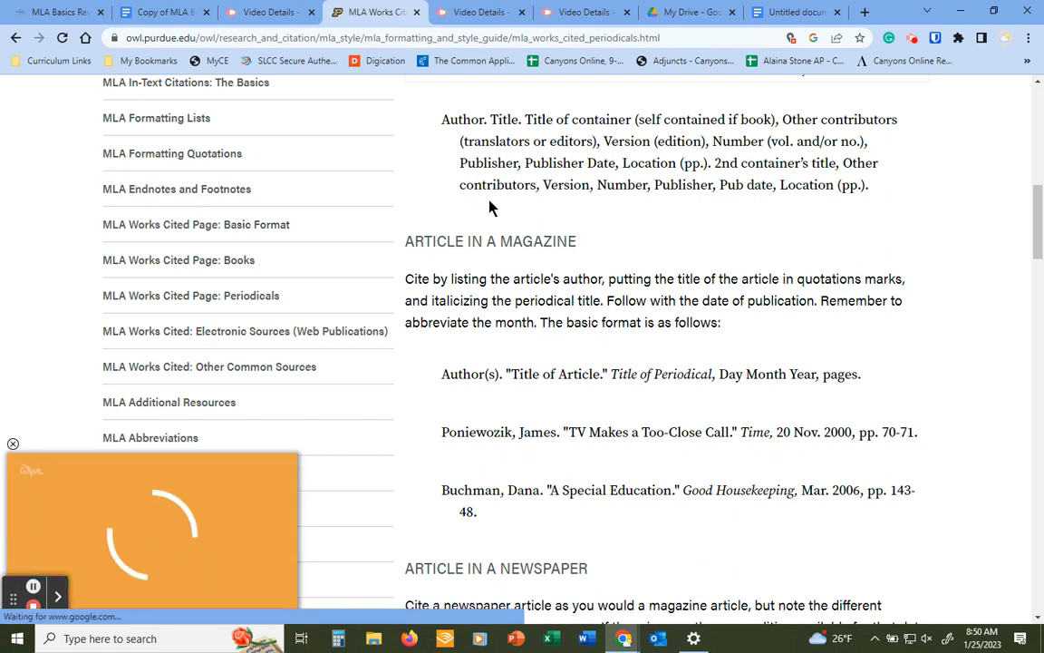
Compare the magazine source details with the guide, settling on the Article in a Magazine section
left_click(176, 18)
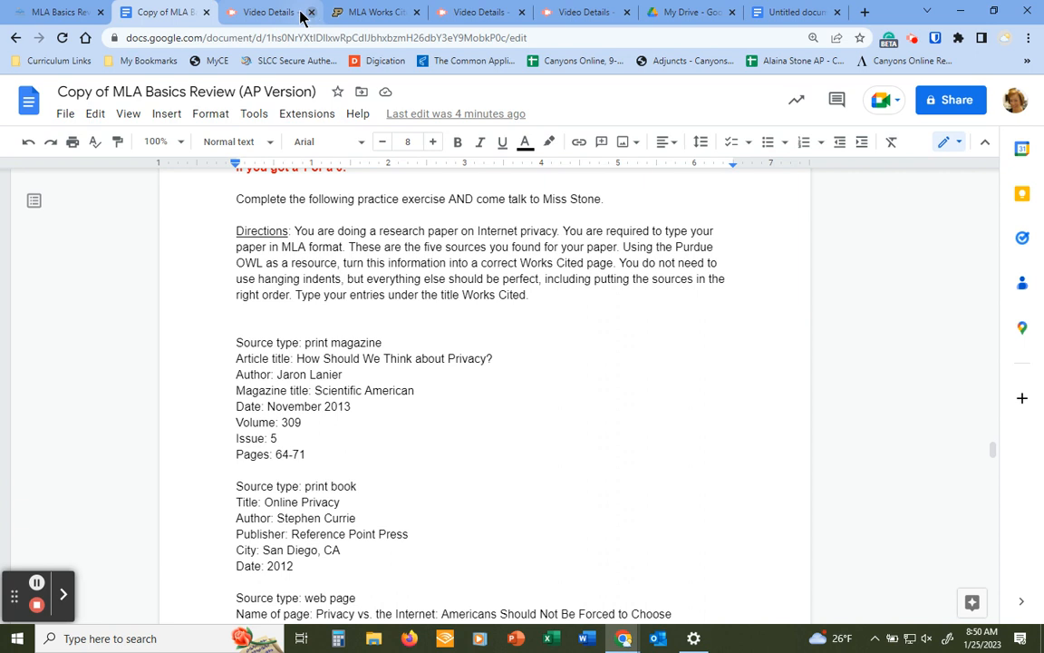
left_click(372, 13)
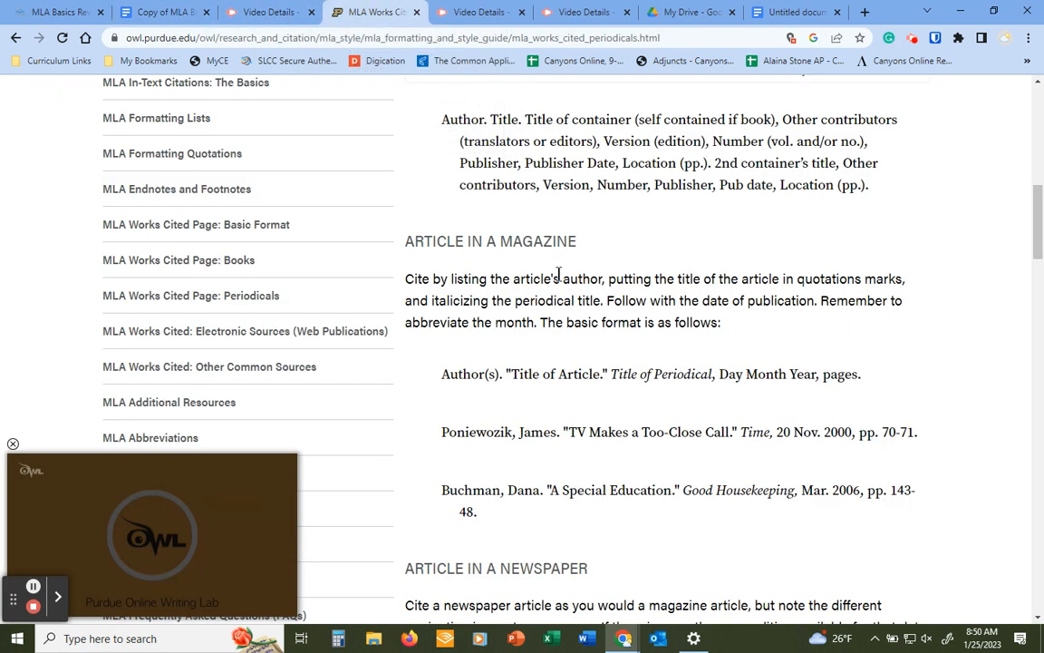
scroll(701, 252, "down", 5)
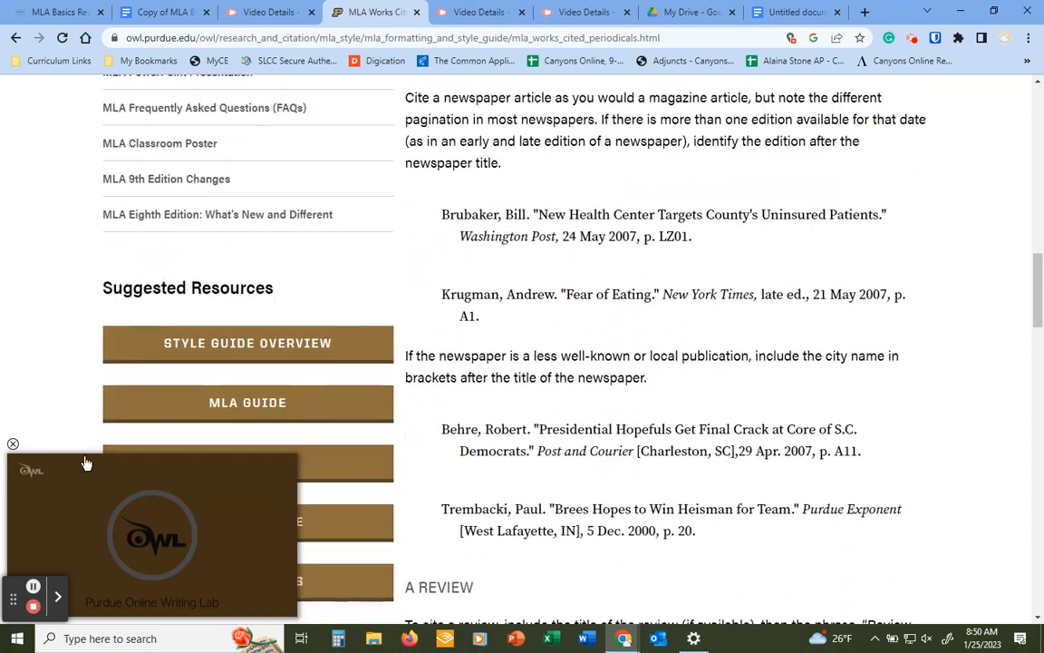
scroll(669, 334, "down", 2)
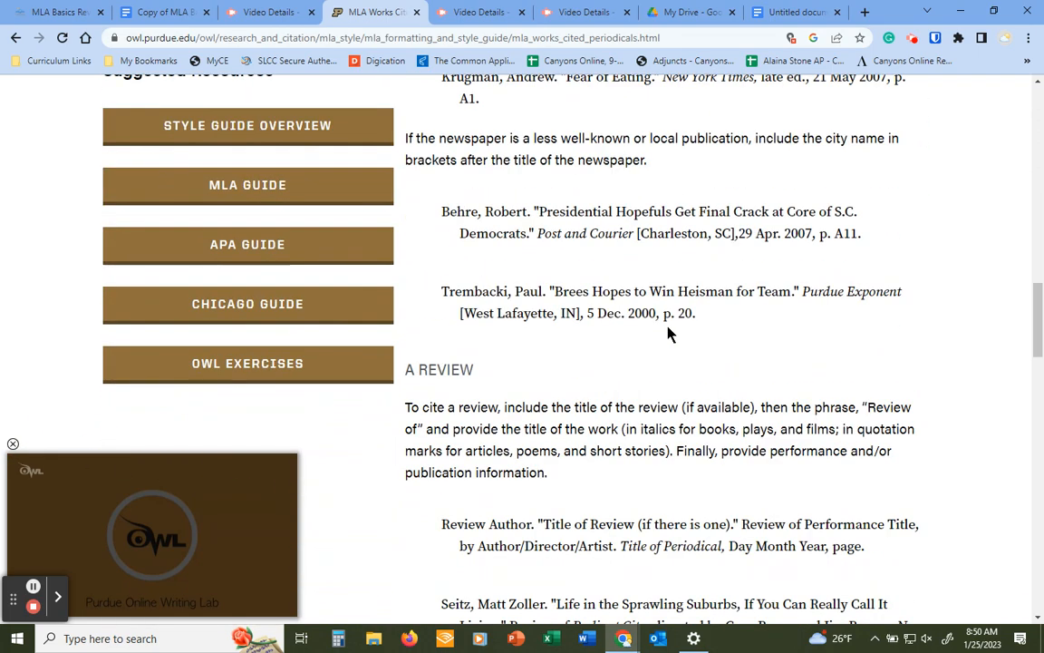
scroll(669, 333, "down", 8)
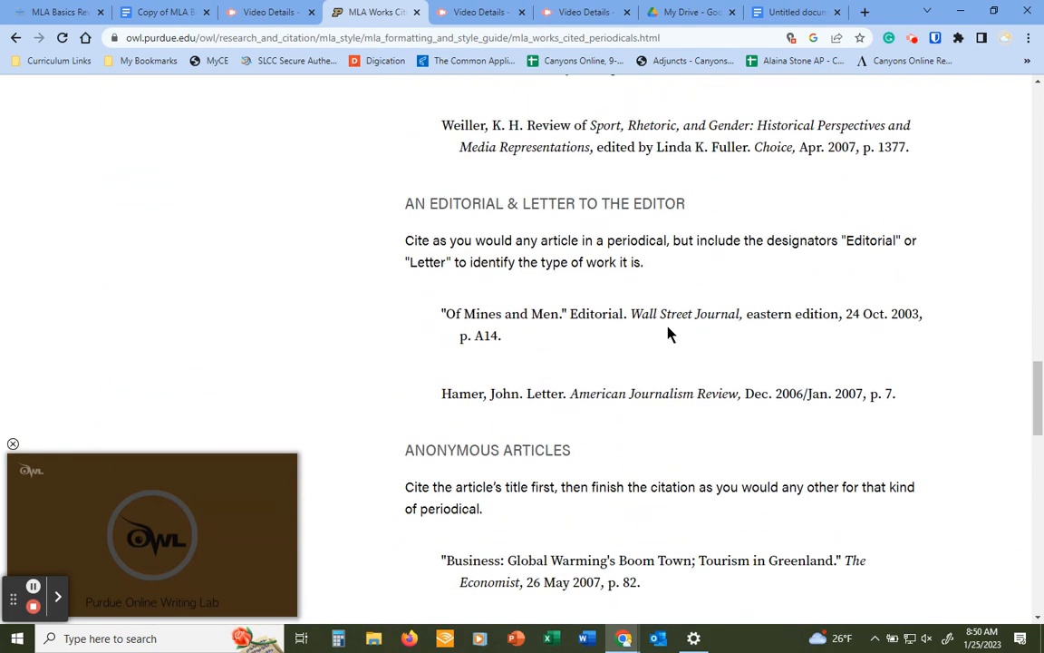
scroll(669, 333, "down", 2)
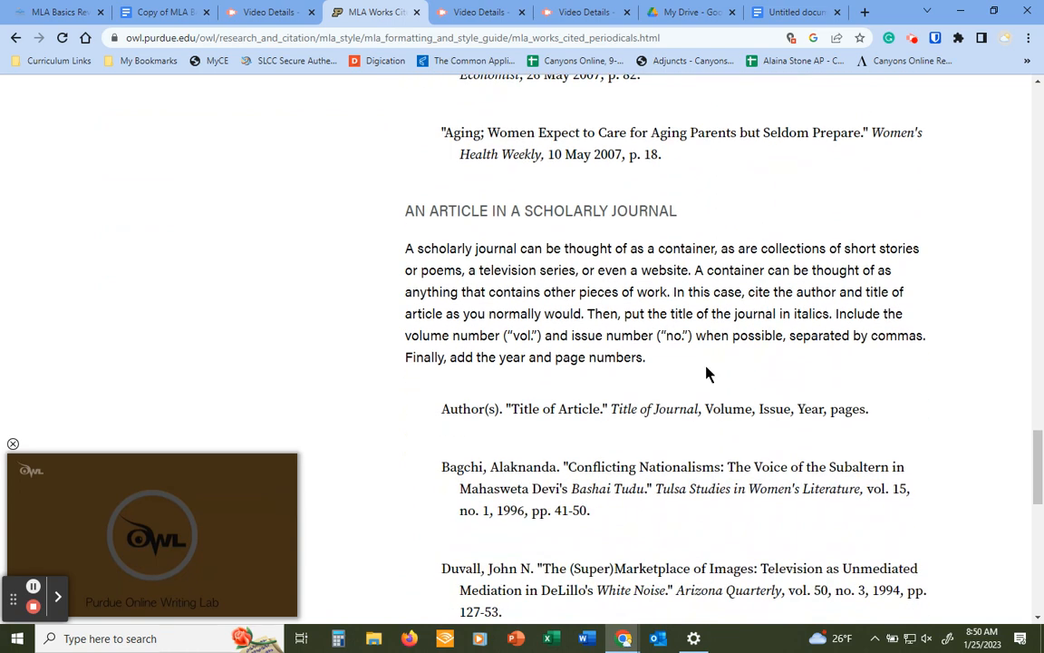
scroll(707, 374, "up", 7)
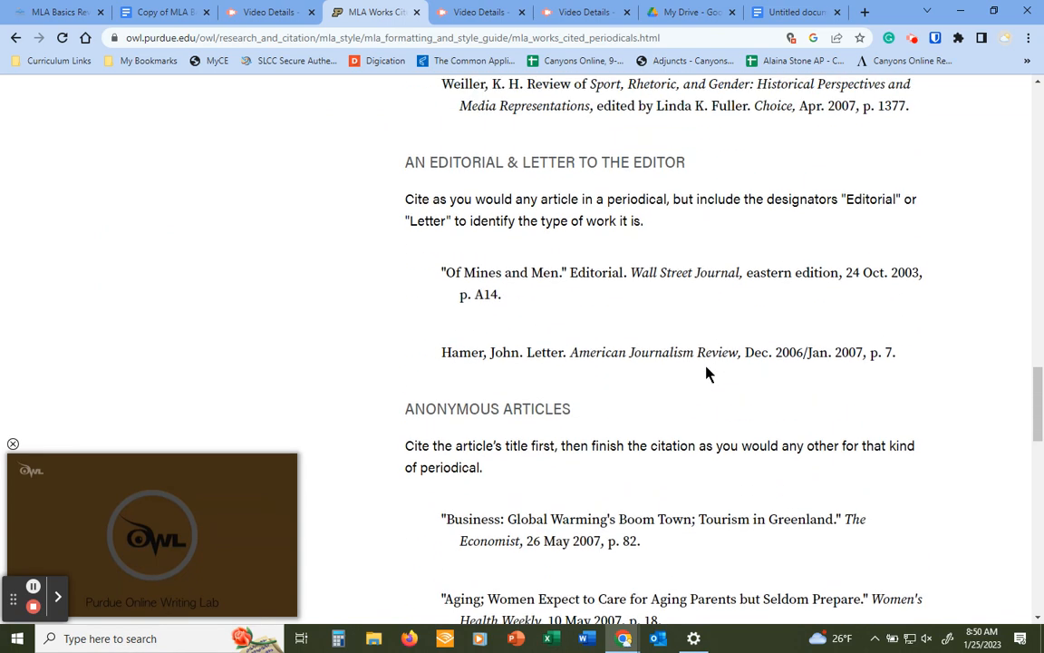
scroll(707, 374, "up", 5)
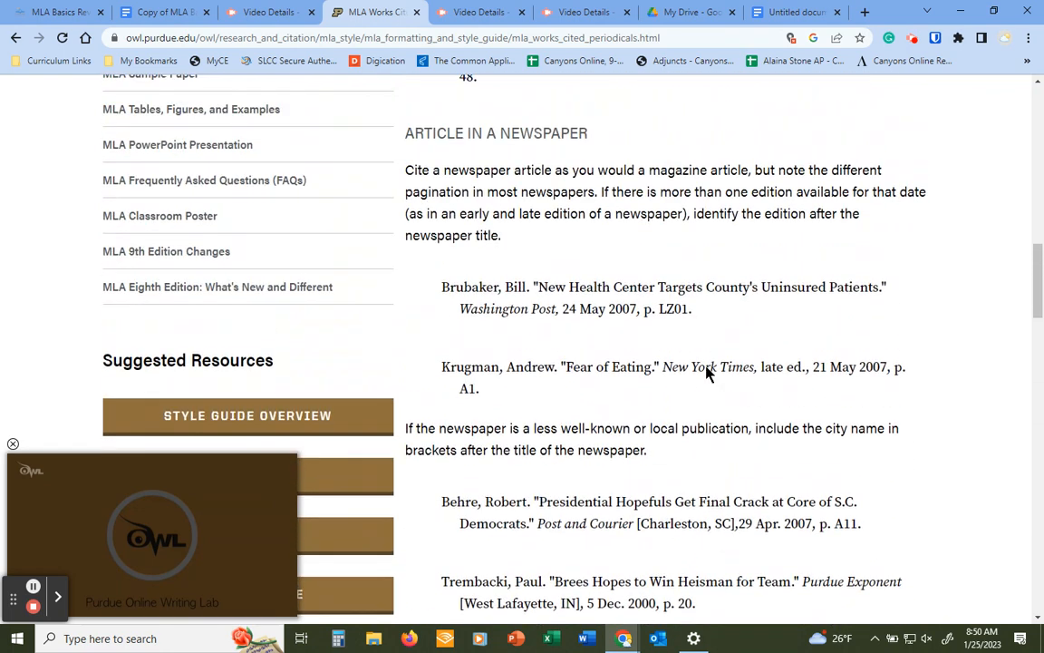
scroll(706, 366, "up", 3)
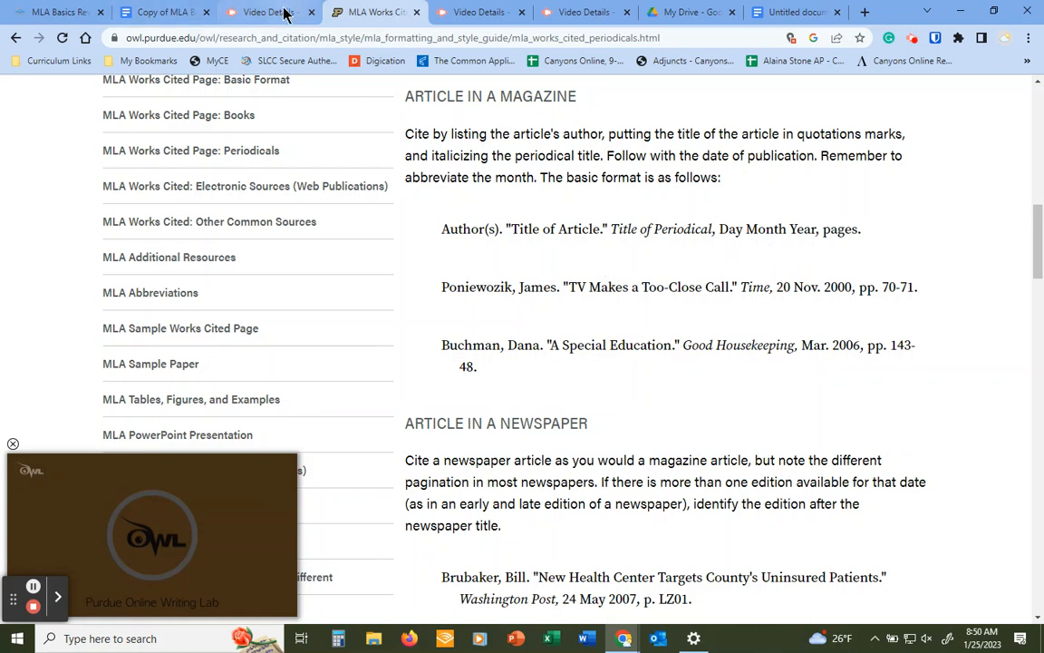
Copy the first scholarly journal example citation from the Periodicals guide
left_click(139, 19)
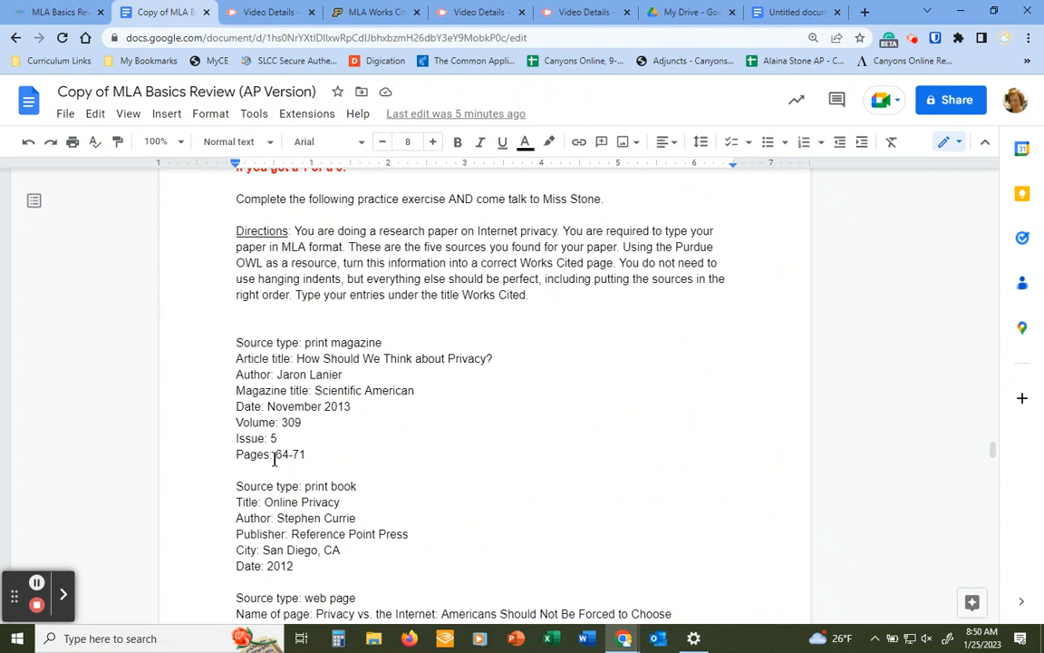
left_click(368, 12)
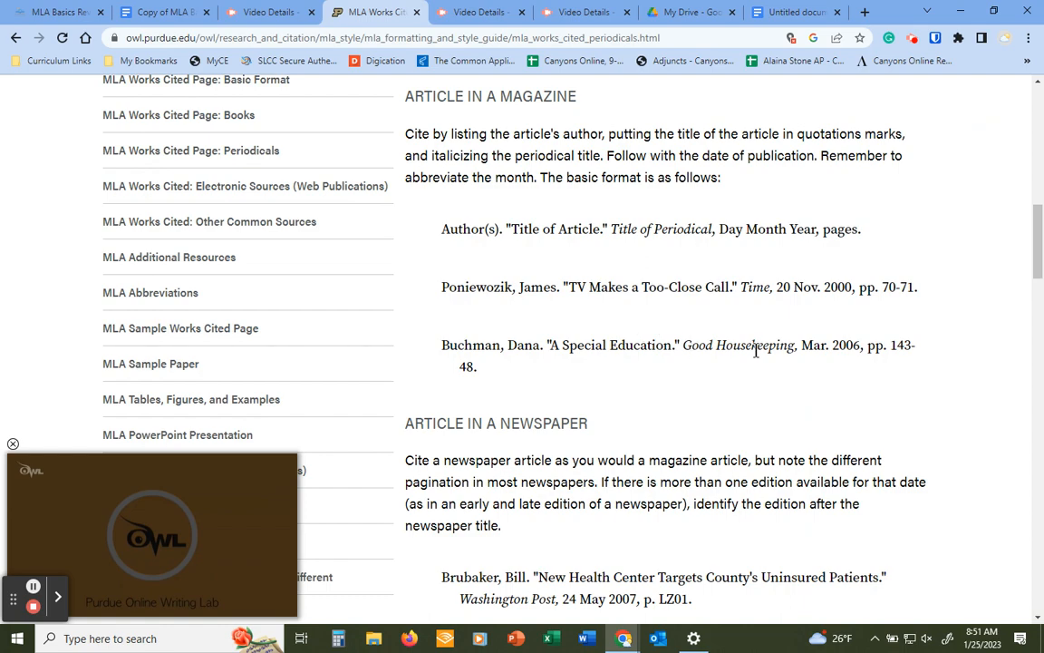
scroll(713, 340, "down", 8)
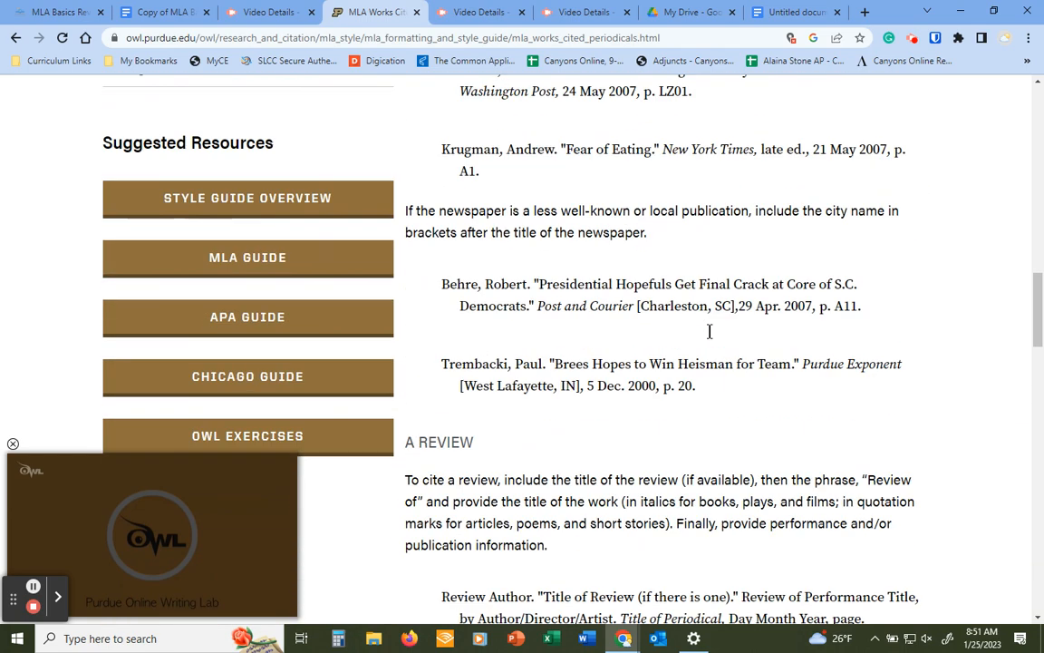
scroll(710, 332, "down", 8)
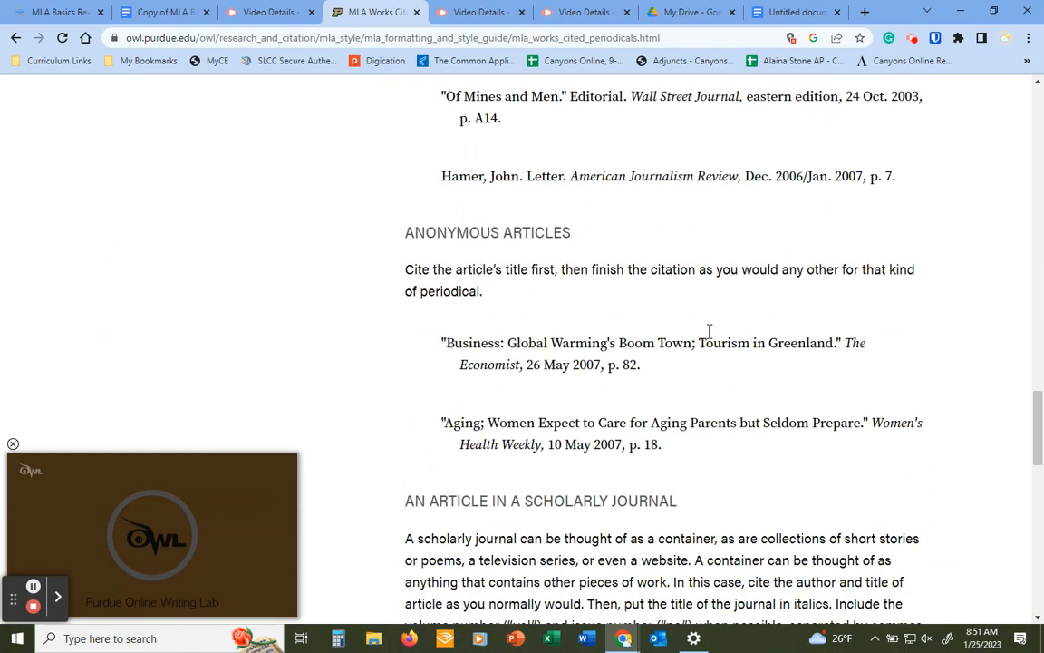
scroll(710, 331, "down", 4)
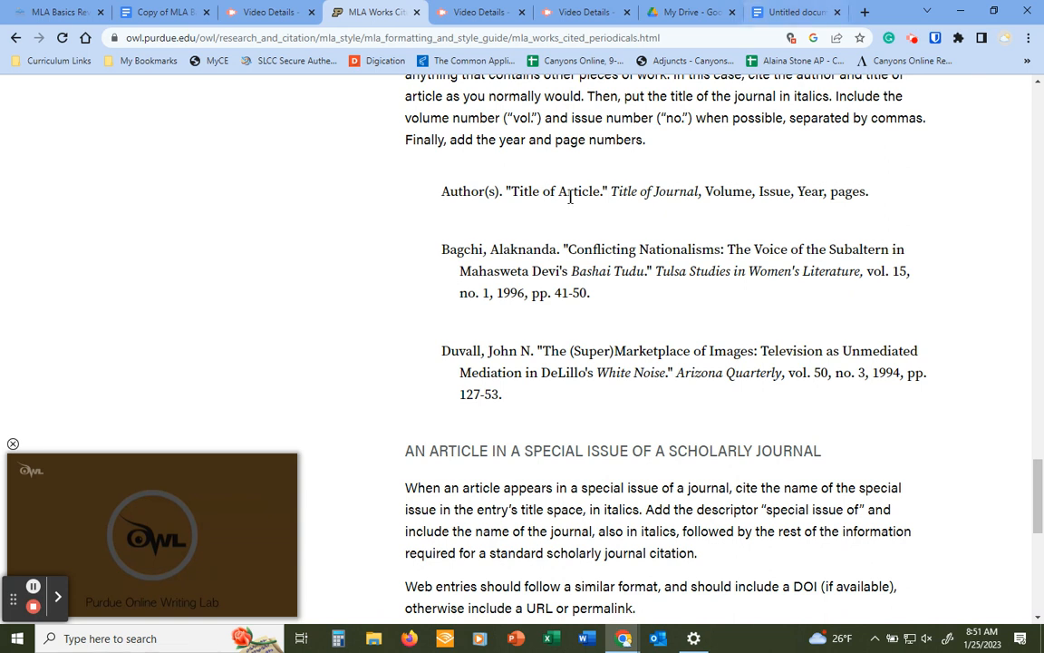
left_click_drag(608, 302, 444, 246)
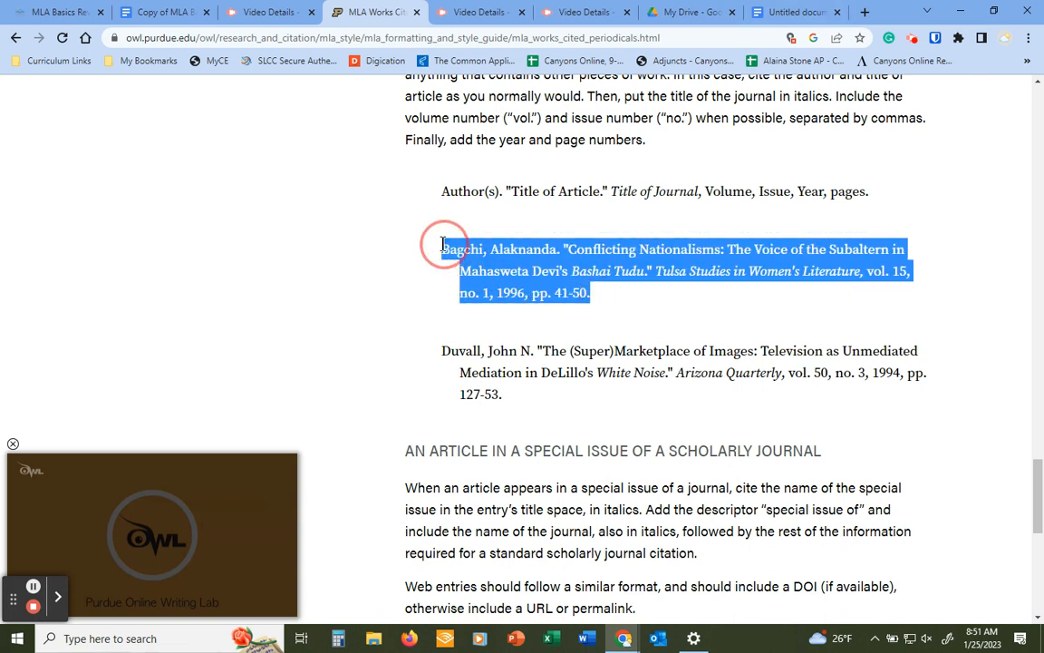
right_click(528, 258)
left_click(595, 267)
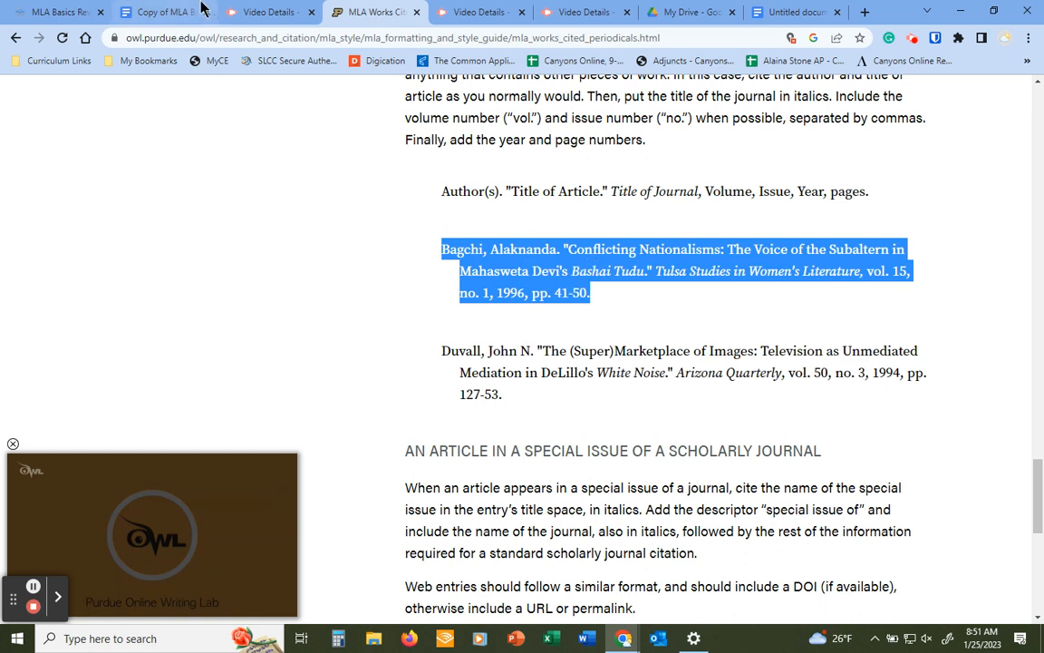
Insert a new blank line below 'Pages: 64-71' in the exercise document
left_click(172, 11)
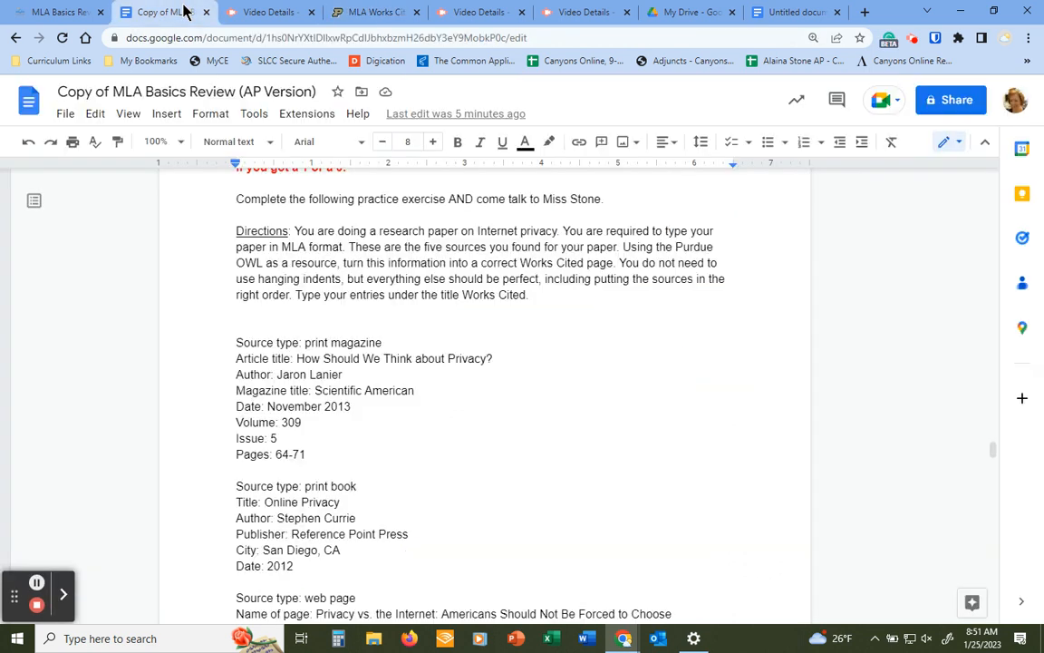
left_click(245, 469)
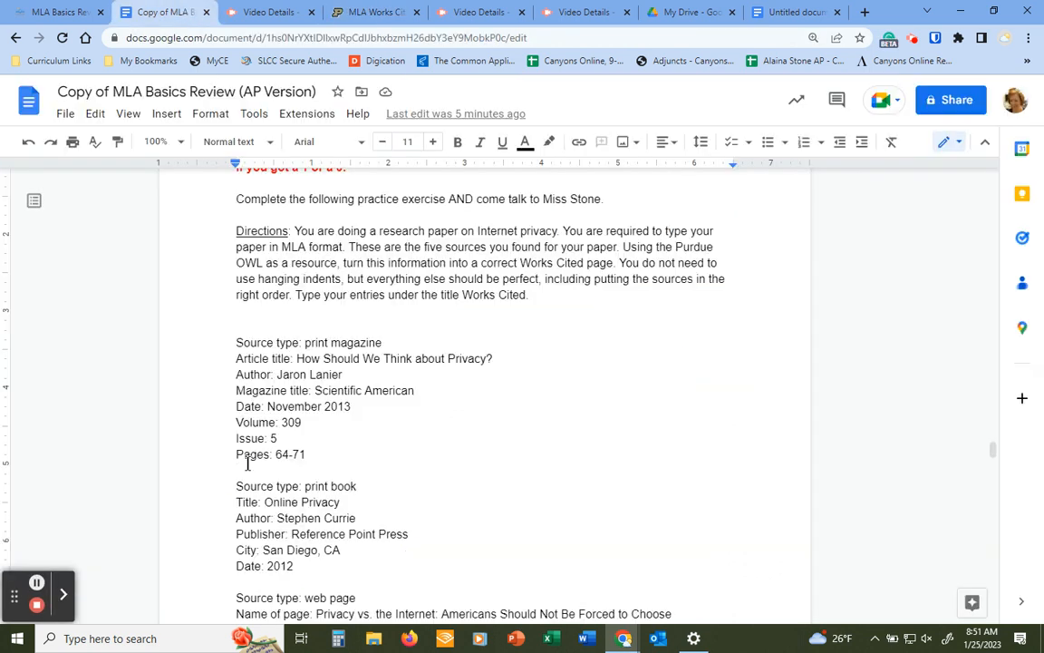
key("Return")
left_click(247, 487)
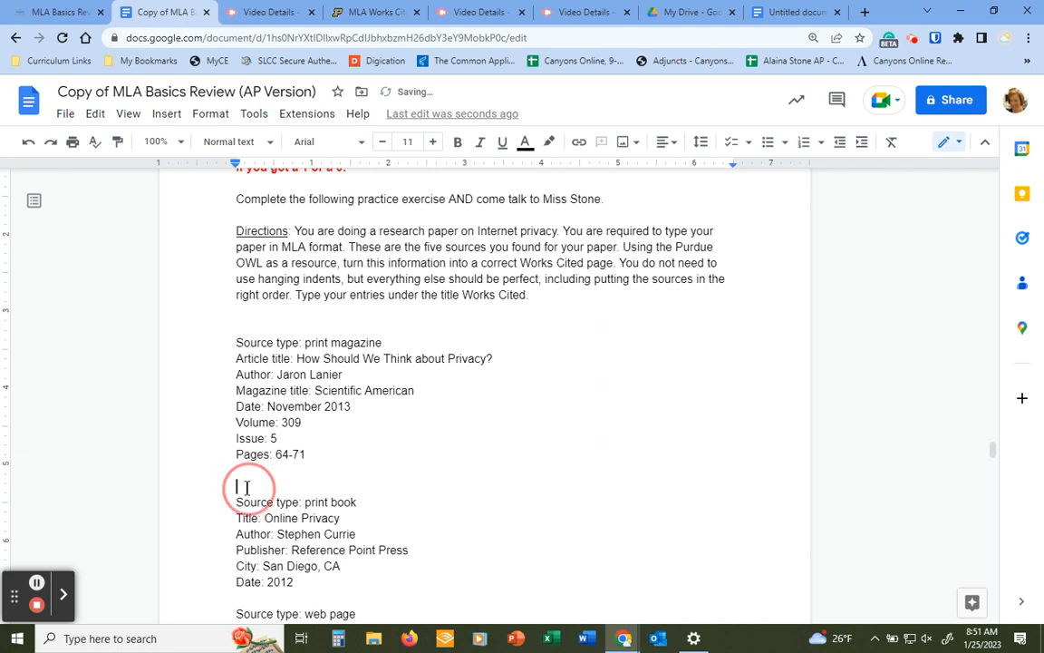
right_click(246, 487)
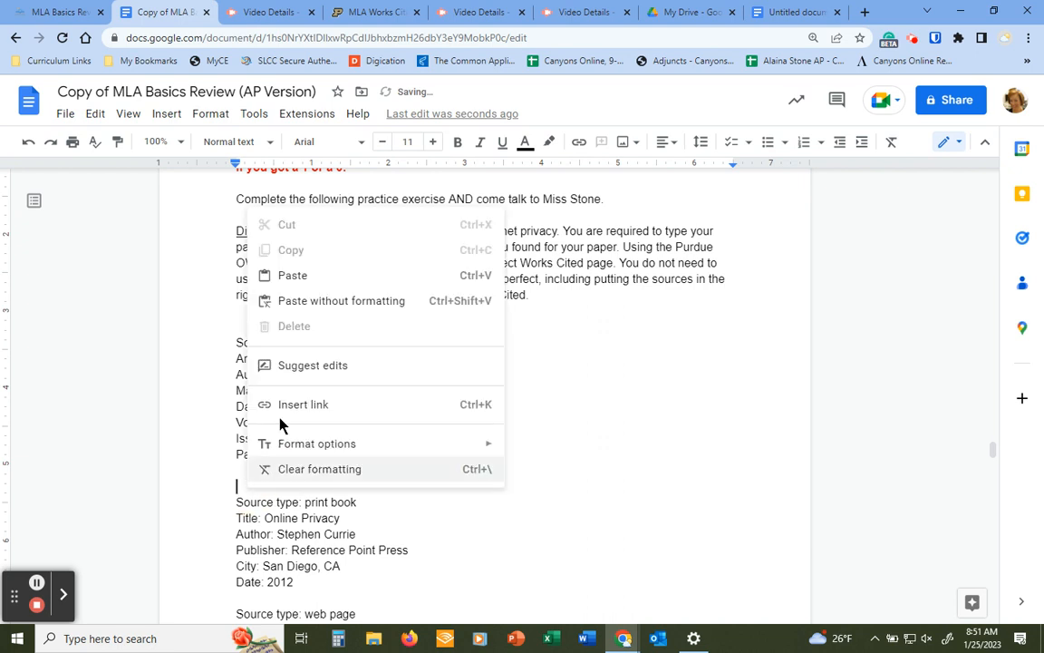
Paste the copied journal example citation under the magazine details, with blank lines after it
left_click(293, 276)
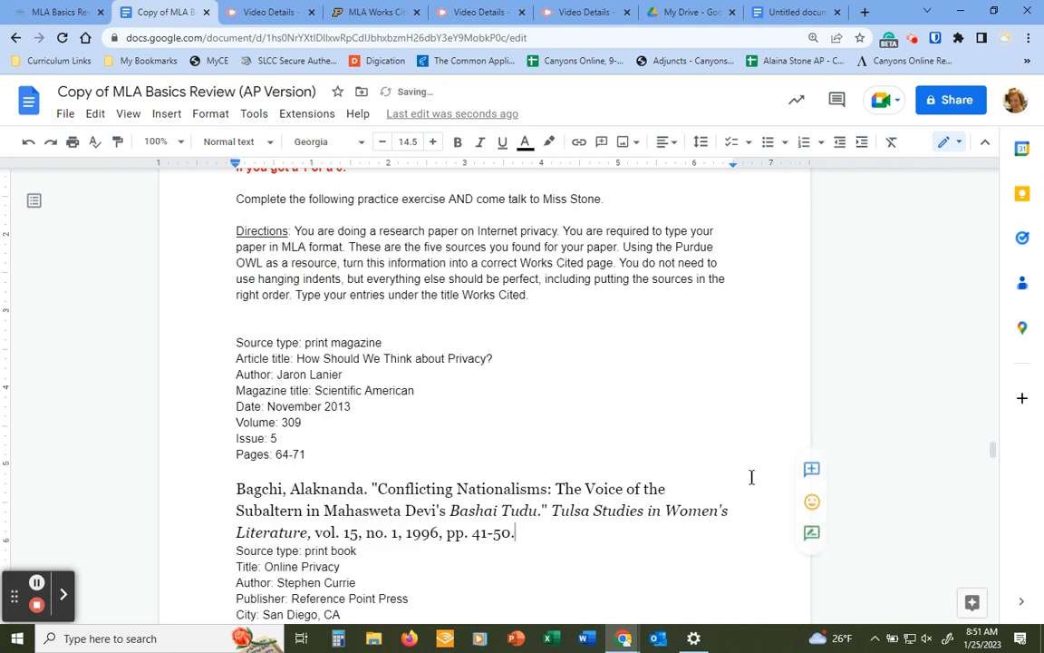
key("Return")
key("Return")
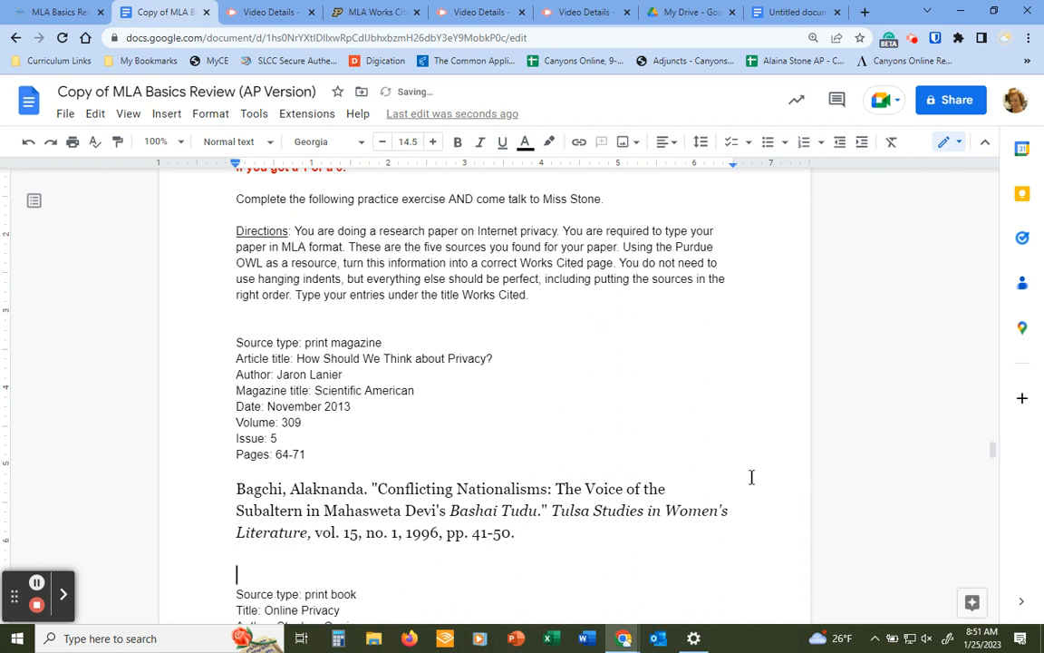
scroll(489, 363, "down", 2)
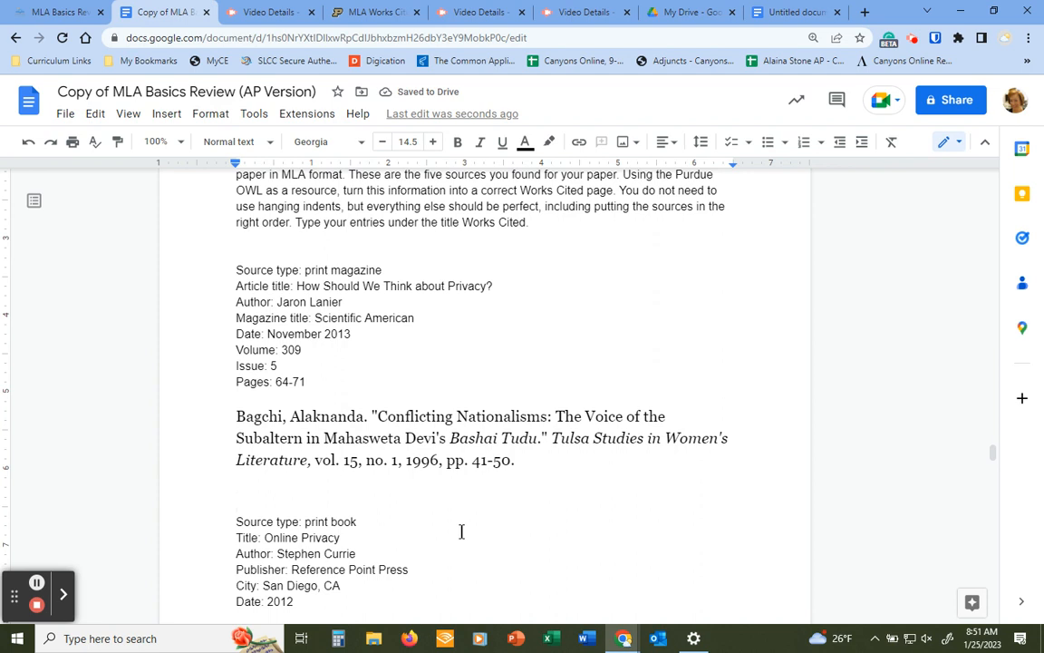
scroll(341, 258, "down", 1)
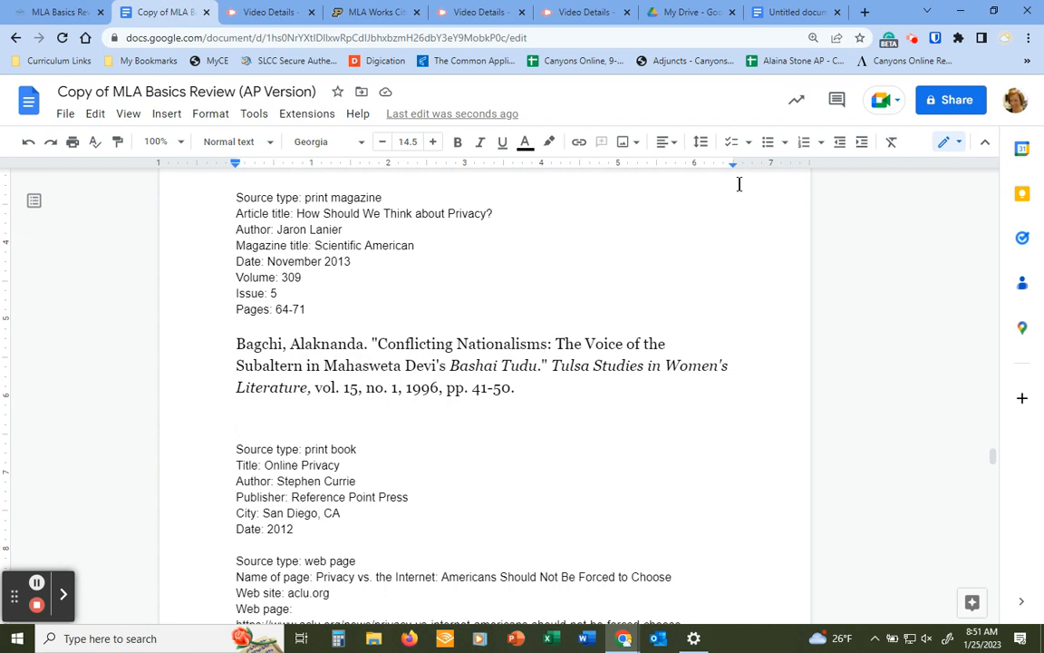
Type the author's name, last name first, followed by a period
type("Lanier,")
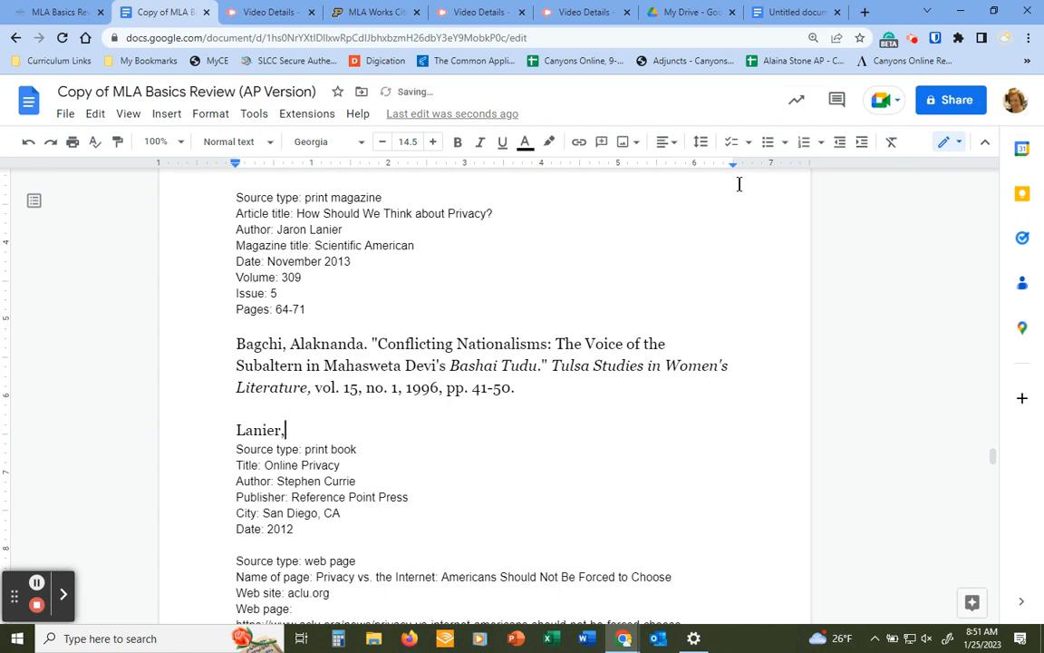
type(" Jaron.")
key("Return")
left_click(371, 428)
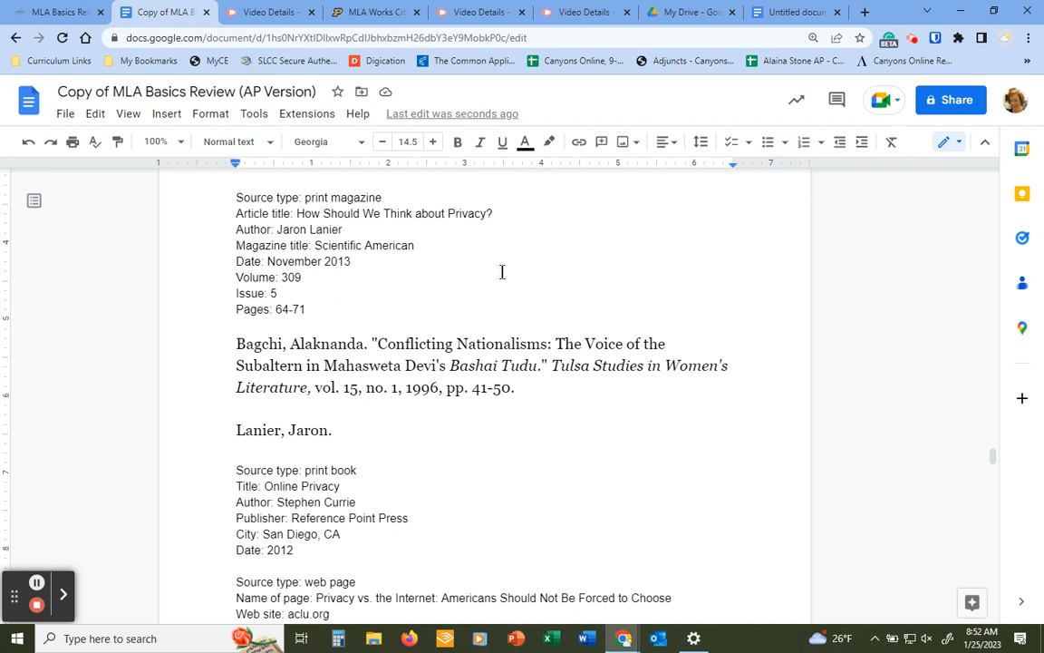
Add the quoted article title "How Should We Think about Privacy?" after the author, fixing typos
type("\"HOw")
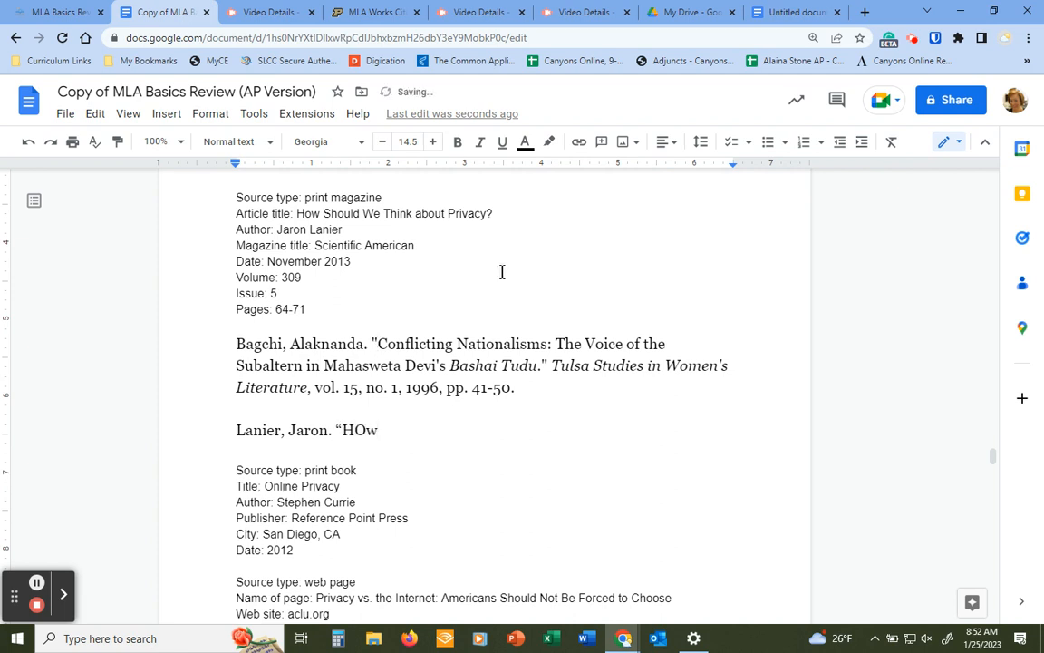
key("BackSpace")
type("ow Should We Think Ab ou")
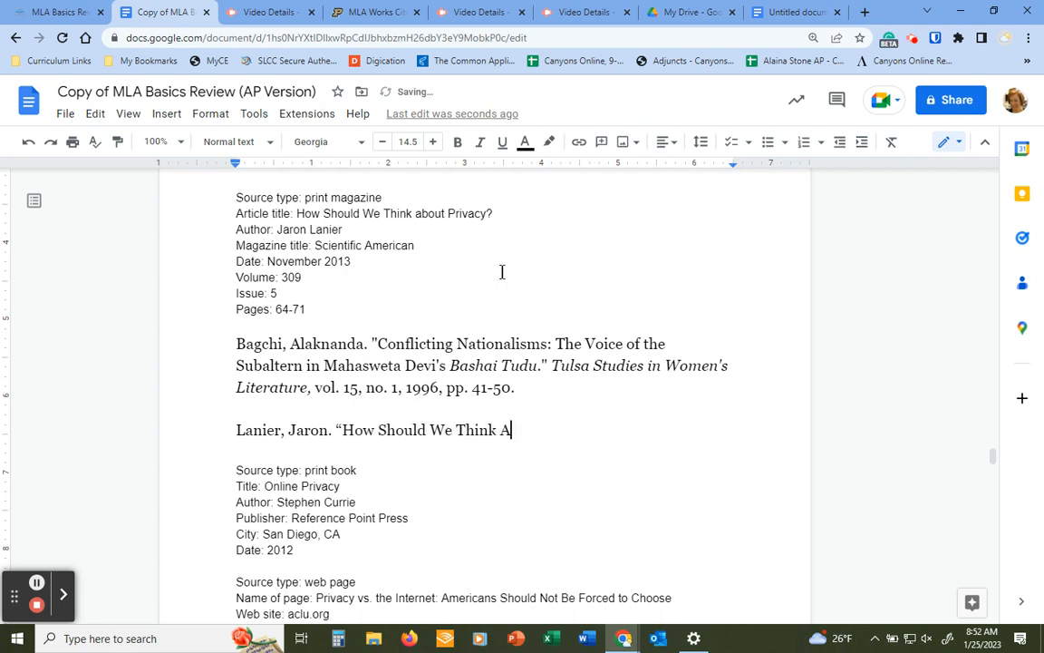
key("BackSpace")
key("BackSpace")
key("BackSpace")
key("BackSpace")
key("BackSpace")
key("BackSpace")
type("about")
key("BackSpace")
key("BackSpace")
key("BackSpace")
type("out Privacy")
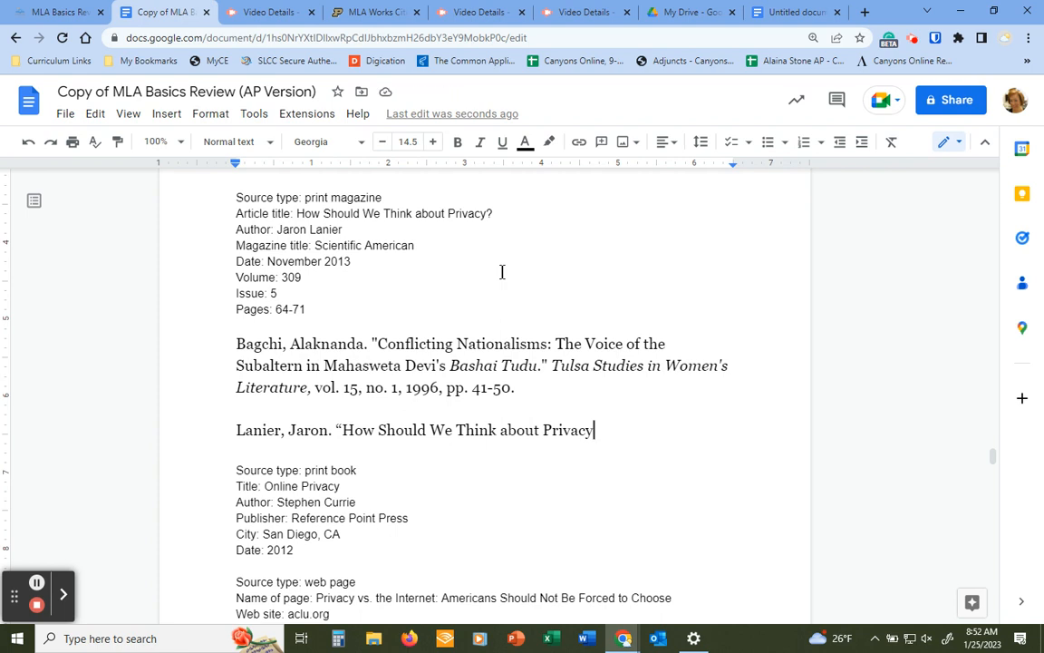
type("?”.")
scroll(502, 272, "down", 1)
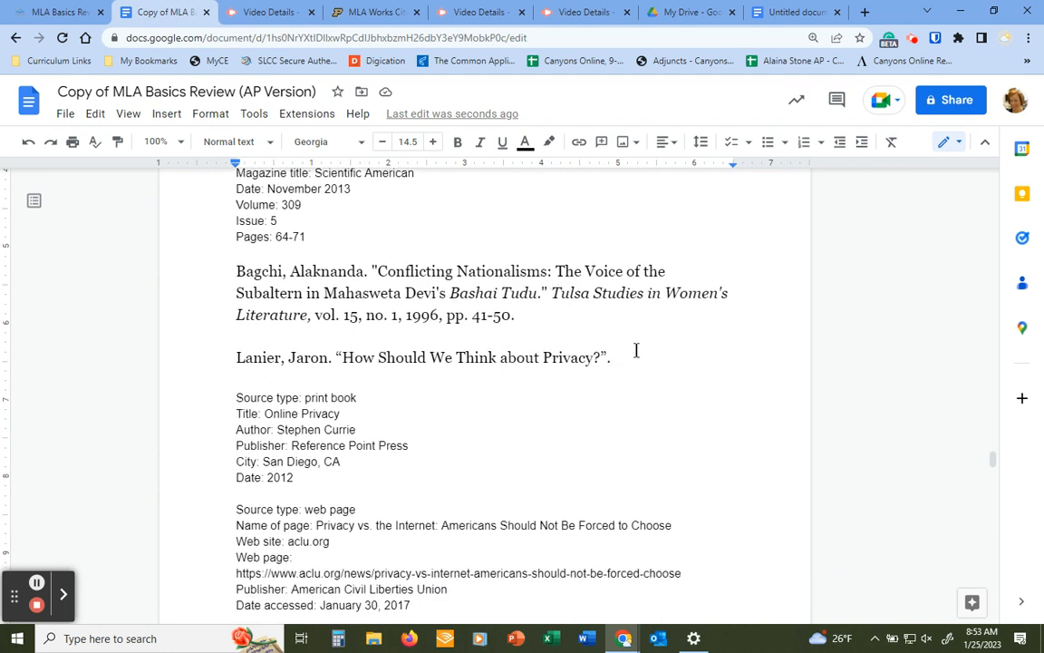
Add the magazine title Scientific American, italicized, followed by a comma
type("Scientific American")
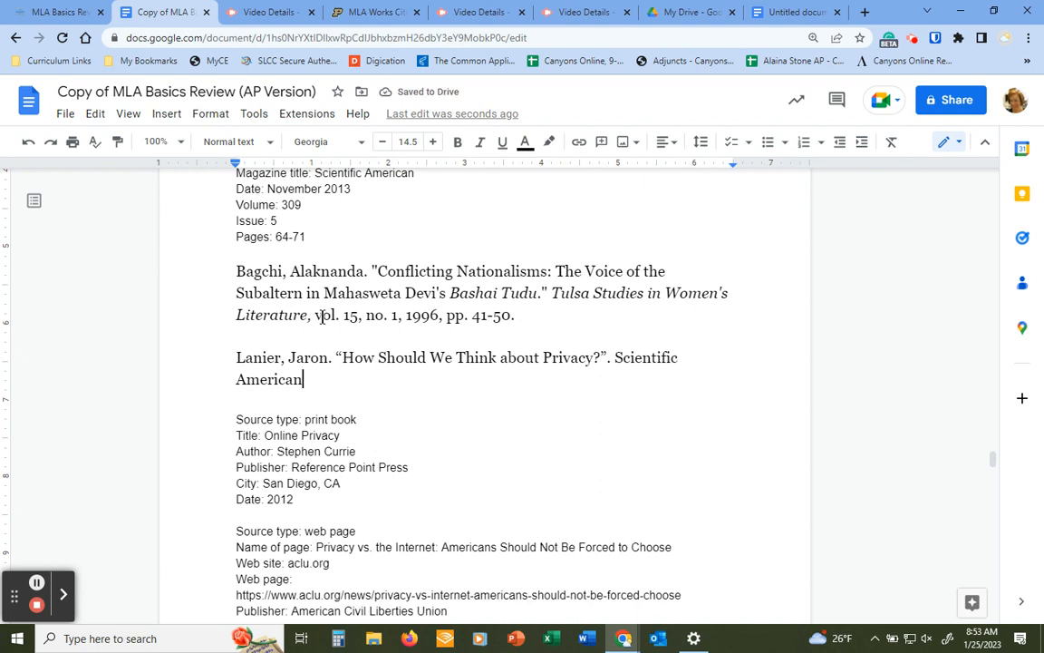
type(",")
left_click_drag(615, 357, 301, 385)
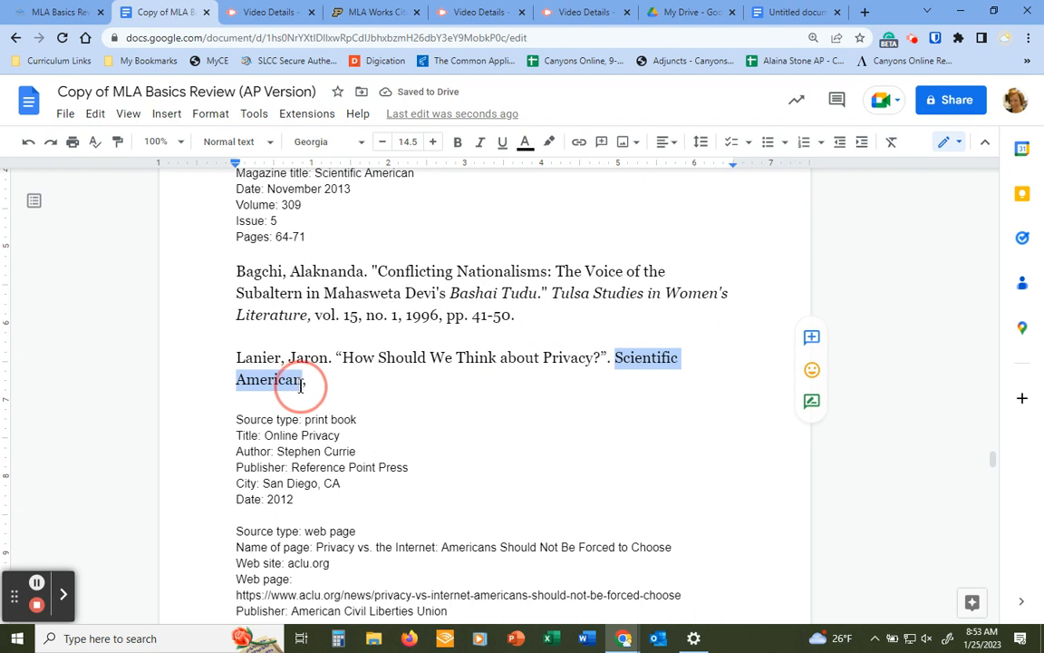
left_click(481, 142)
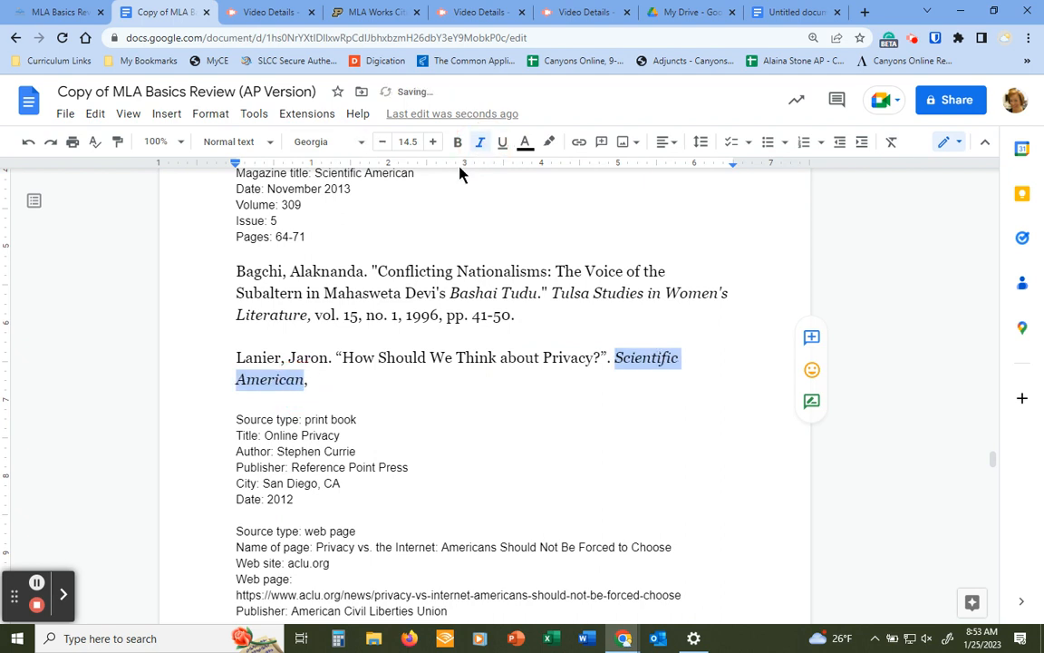
left_click(331, 384)
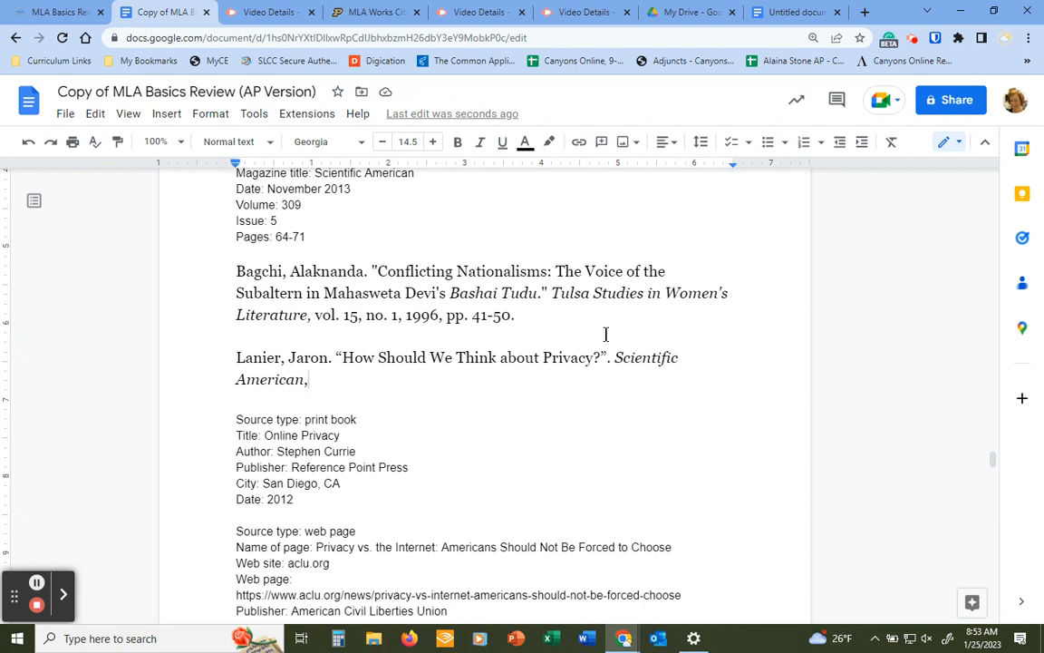
Append the volume and issue as "vol. 309, no. 5", correcting the issue number
type("vol. 309")
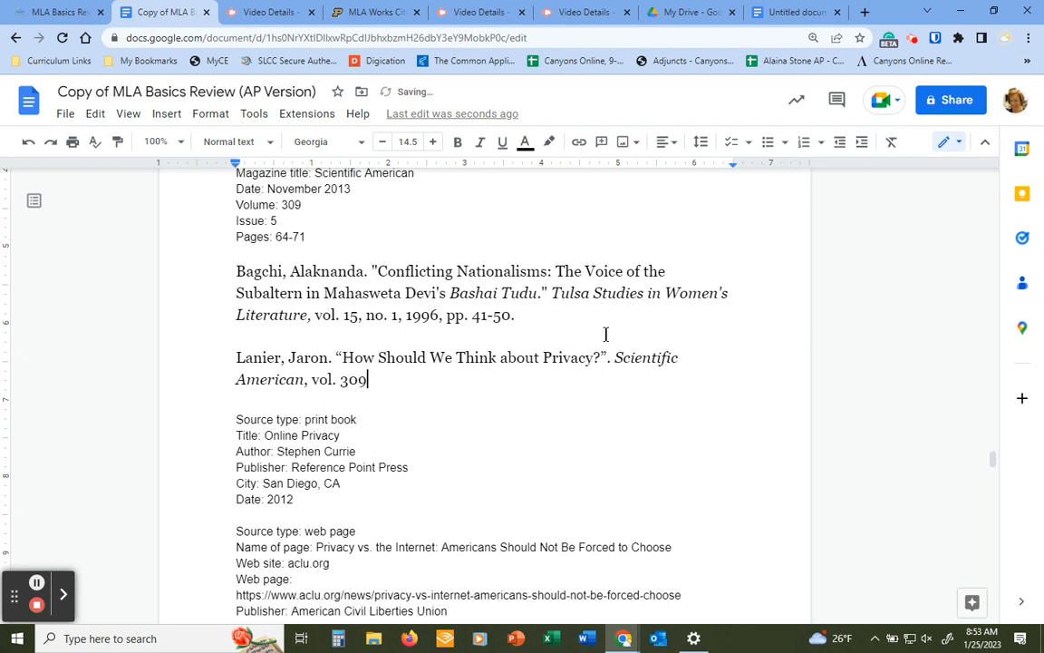
type(", No")
key("BackSpace")
key("BackSpace")
type("no. 6")
key("BackSpace")
key("Delete")
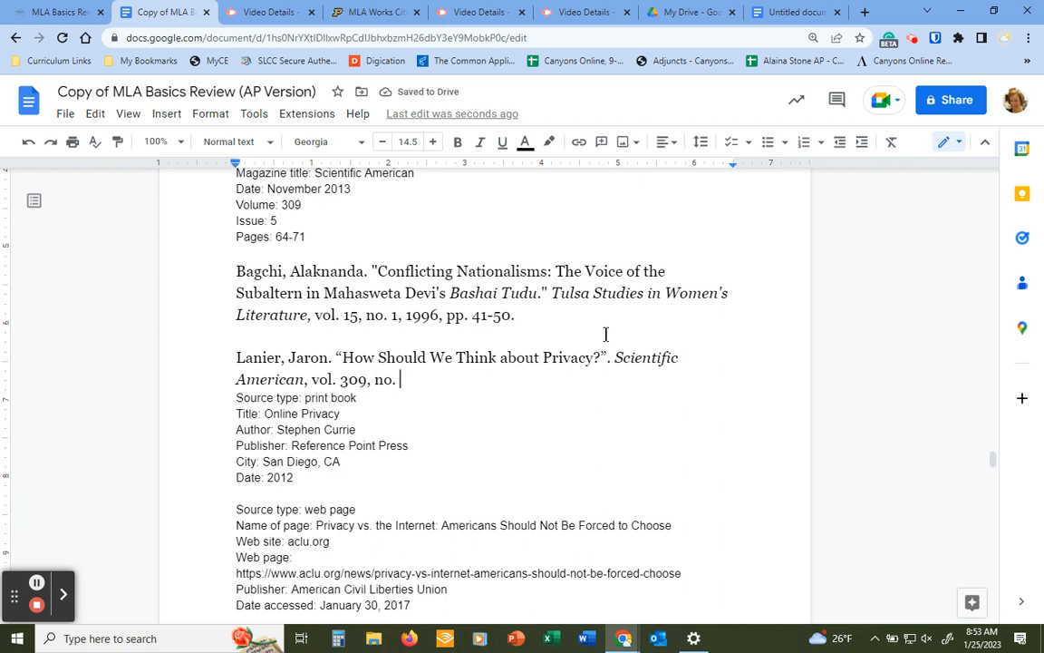
type("5")
key("Return")
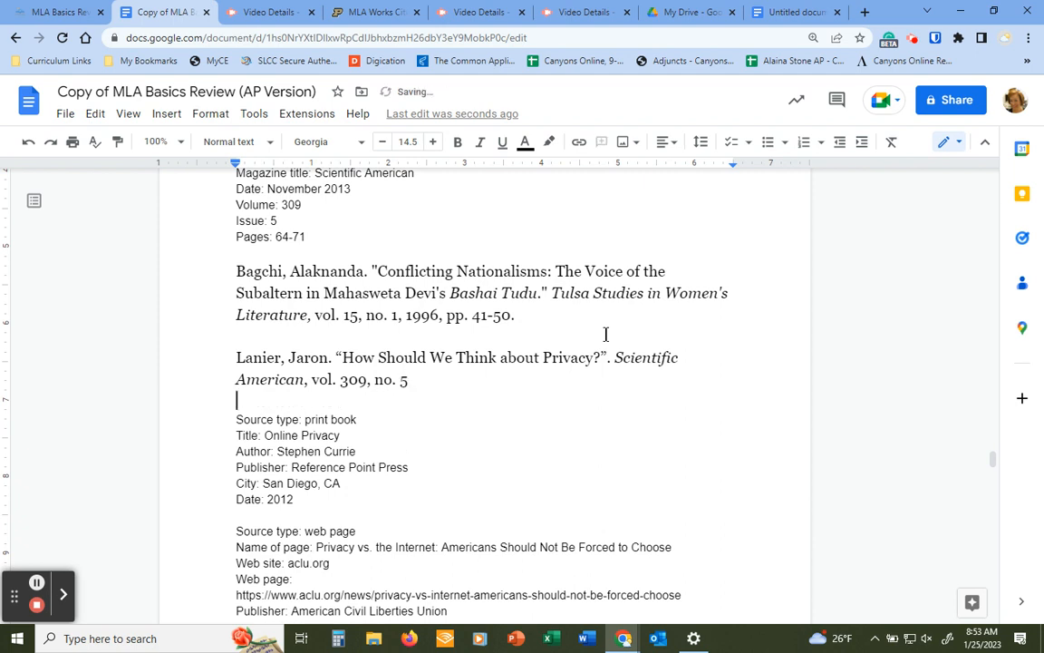
left_click(432, 381)
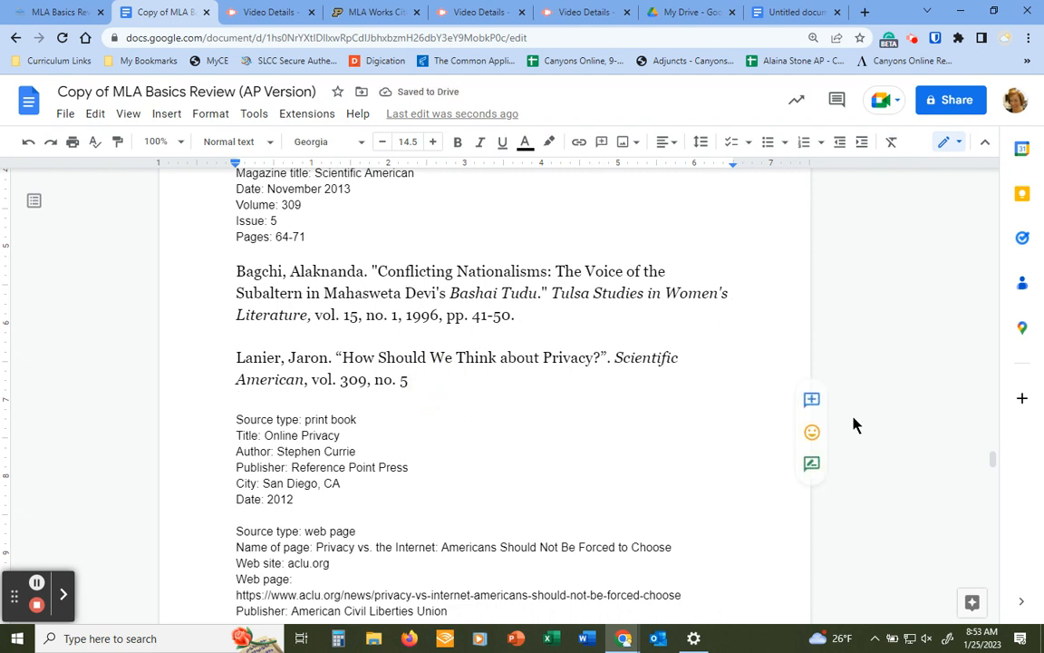
Finish the entry with ", Nov. 2013, pp. 64-71."
type(", ")
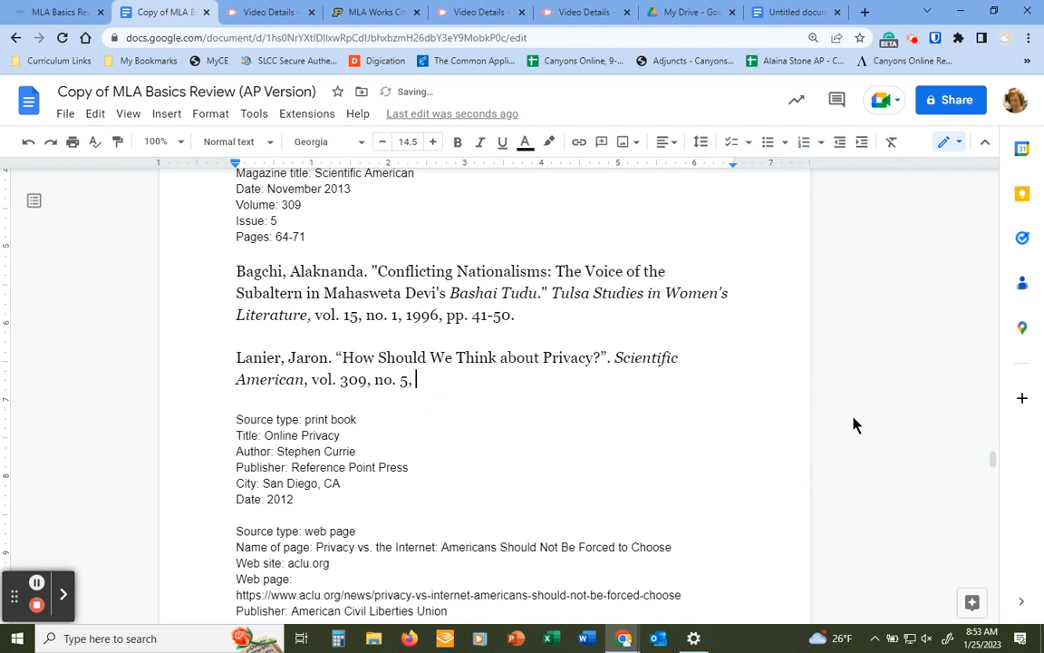
type("Nov. 2013")
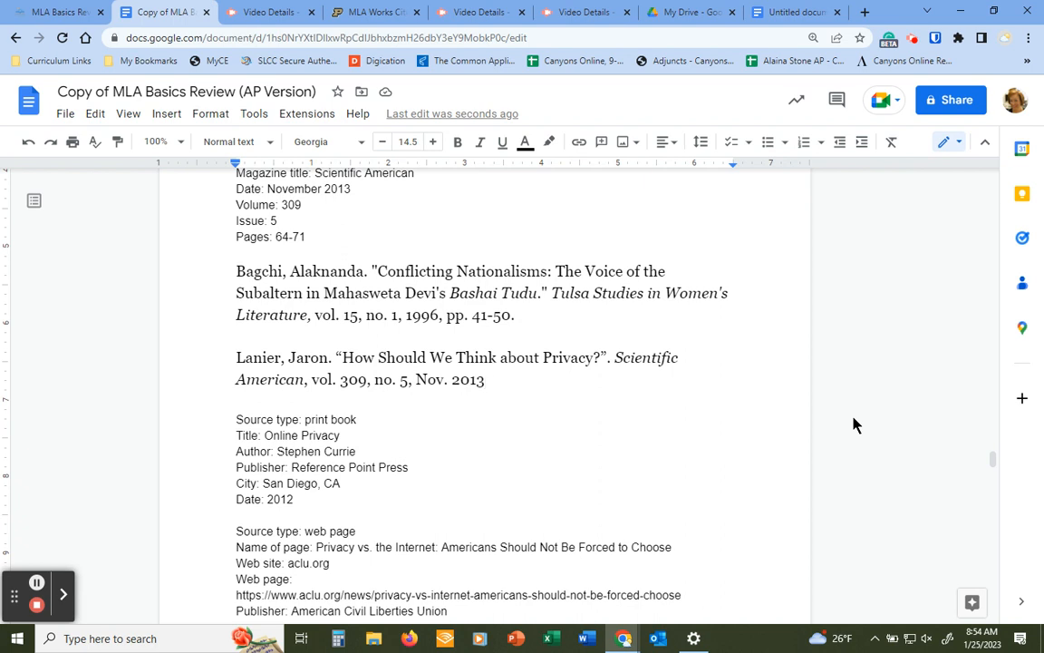
type(", pp. 64-7")
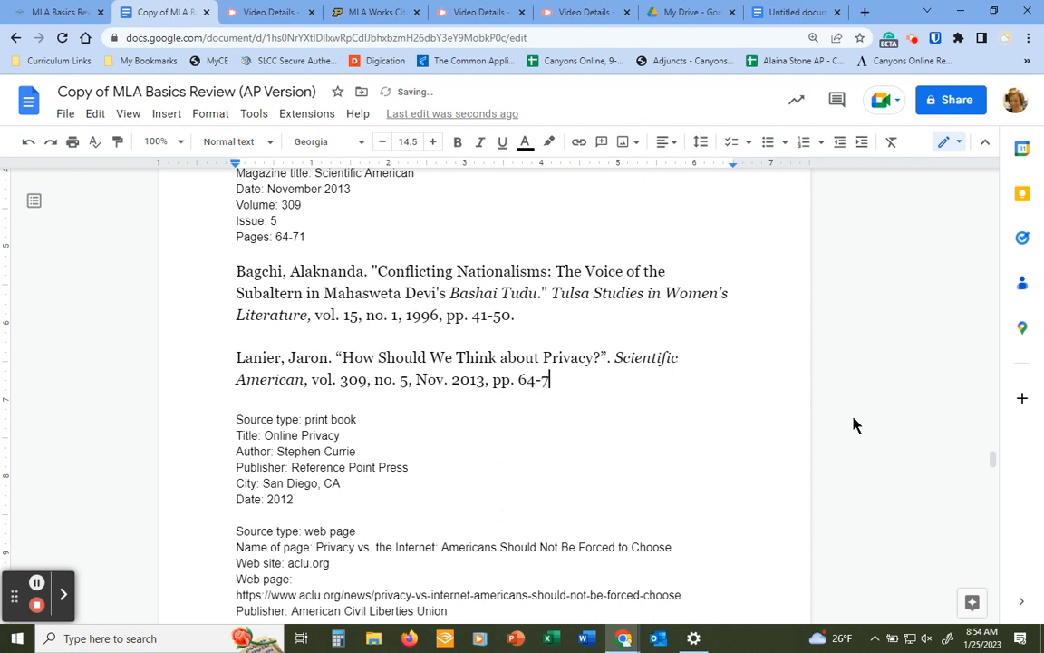
type("1.")
Cut the pasted journal example paragraph out of the document
left_click_drag(238, 271, 580, 330)
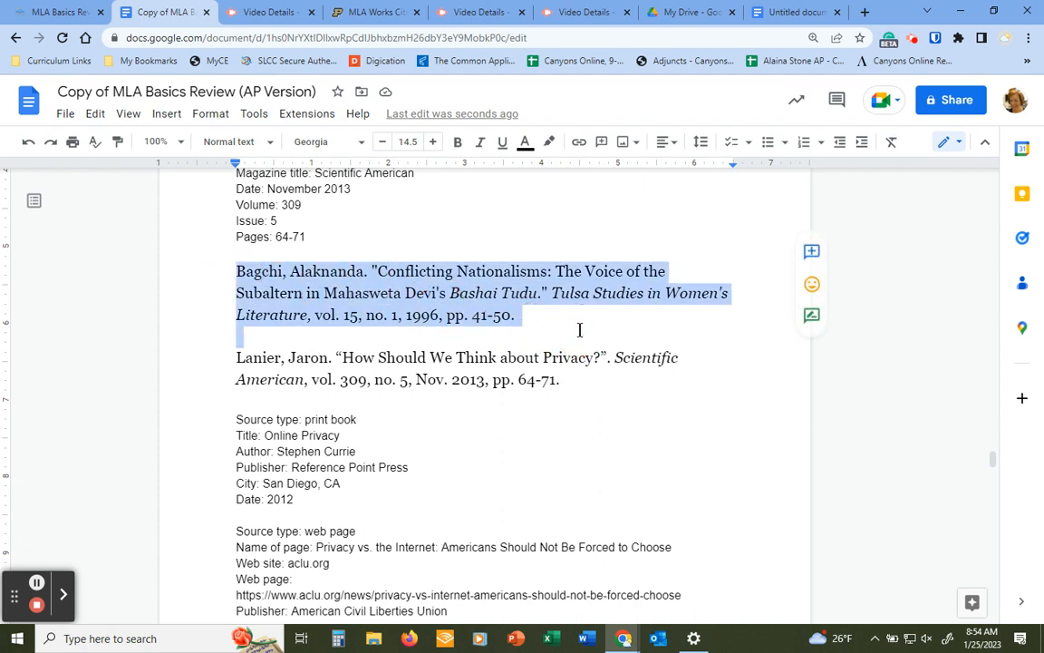
key("ctrl+x")
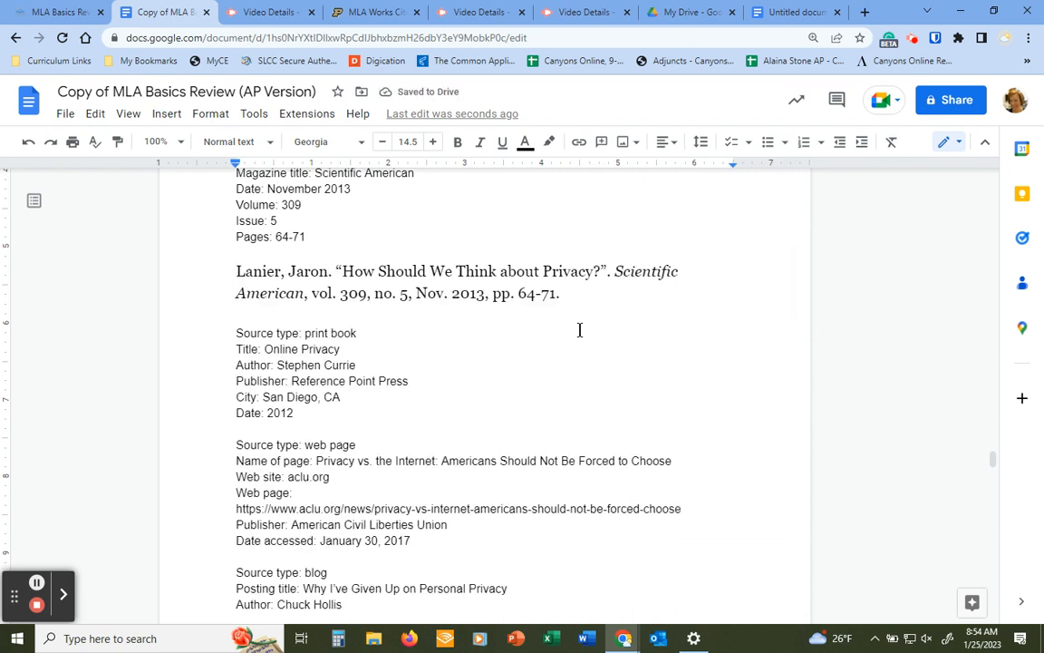
Return to the Periodicals guide and scroll up to the Article in a Magazine examples
left_click(393, 12)
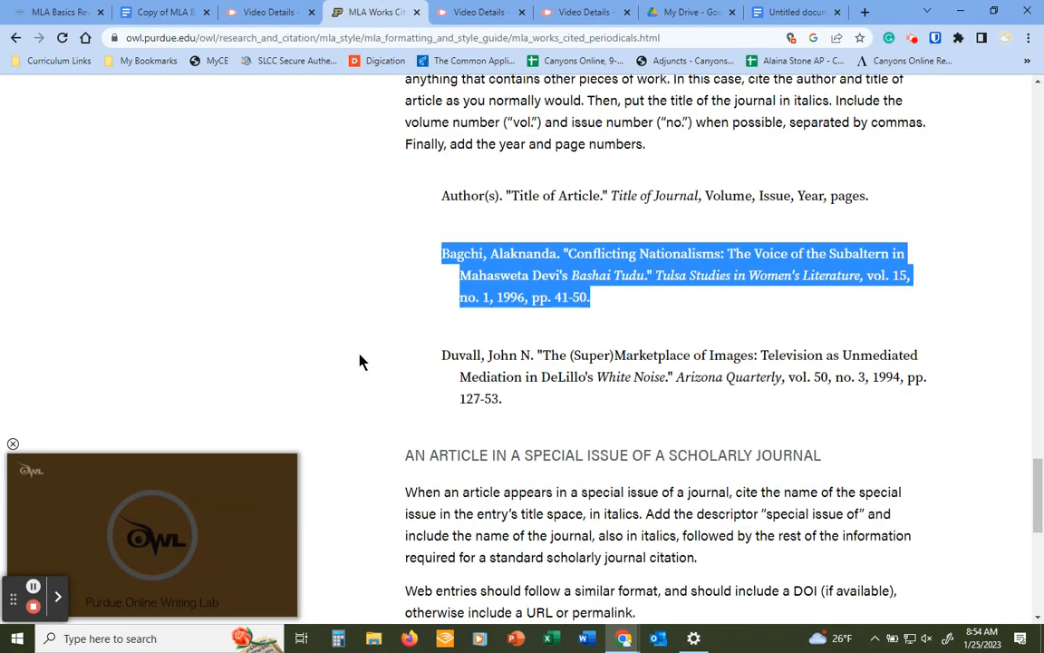
scroll(361, 360, "up", 10)
scroll(361, 362, "up", 3)
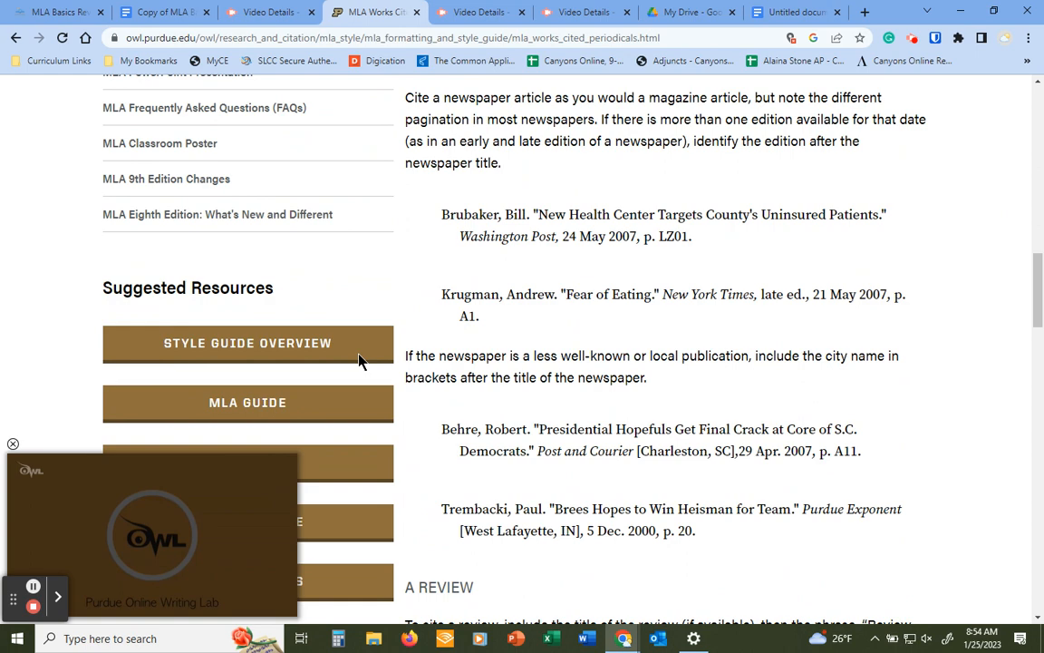
scroll(361, 362, "down", 2)
scroll(288, 190, "up", 3)
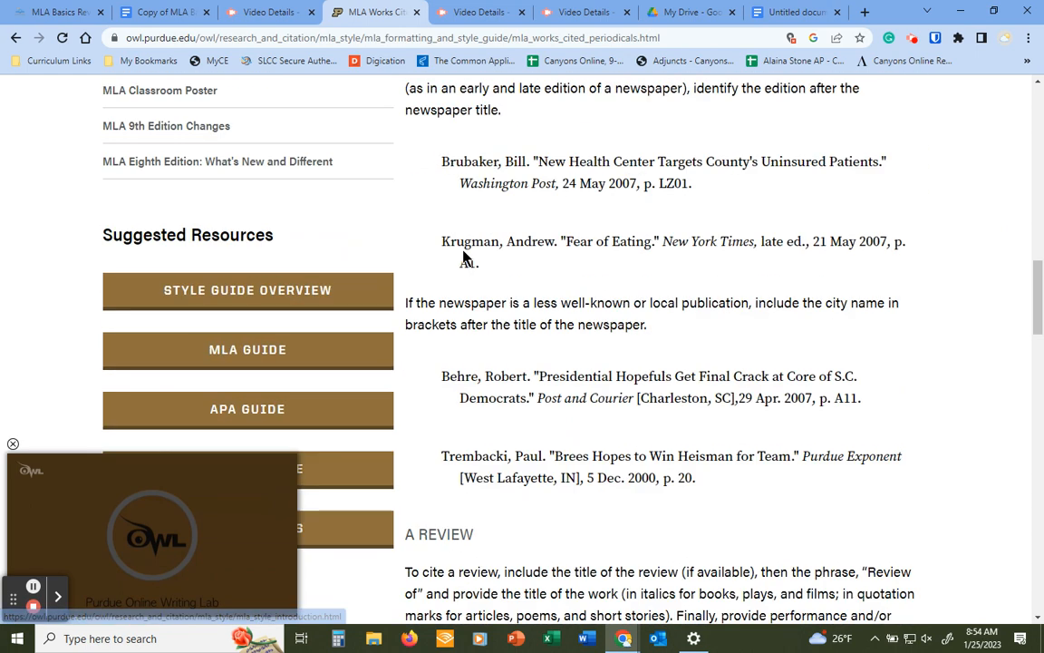
scroll(290, 218, "up", 5)
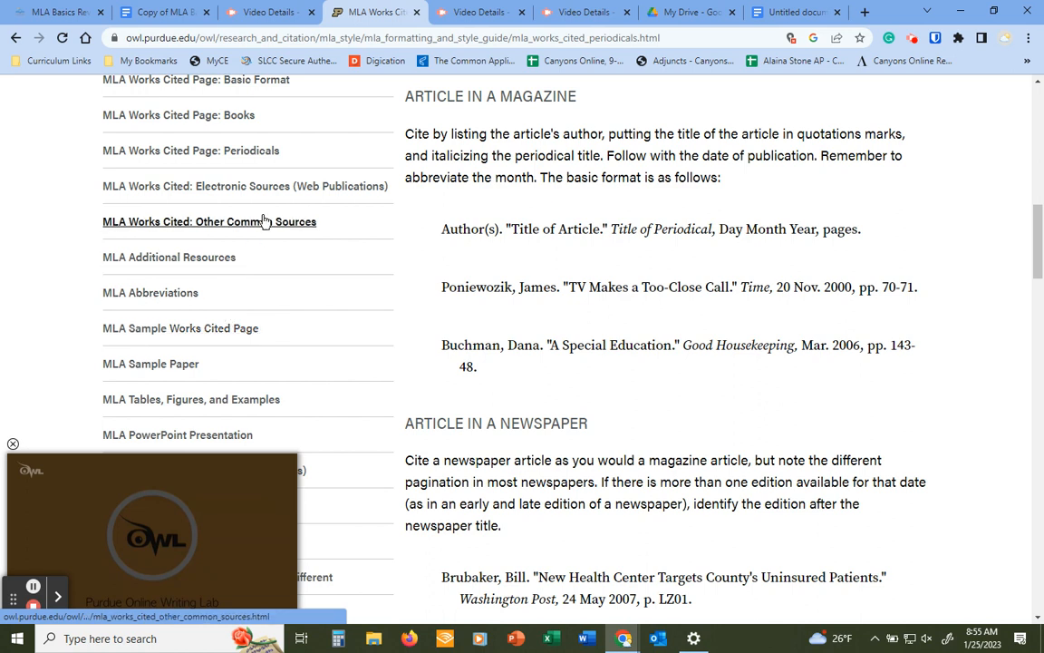
scroll(268, 209, "up", 2)
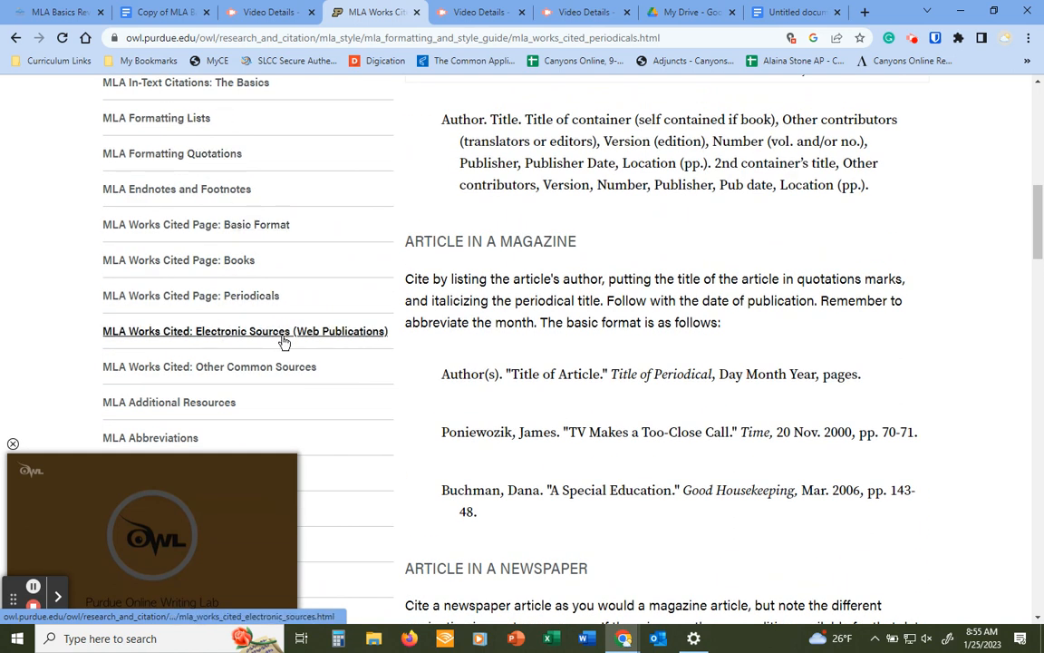